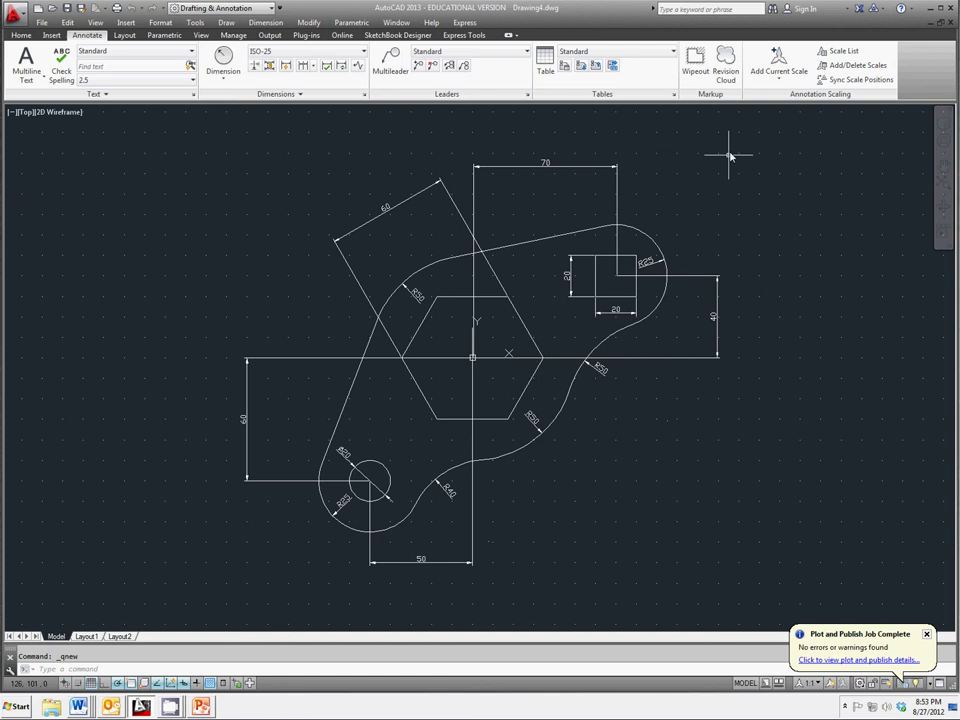
- Create a new drawing from scratch using Metric default settings
{"action": "left_click", "coordinate": [37, 9]}
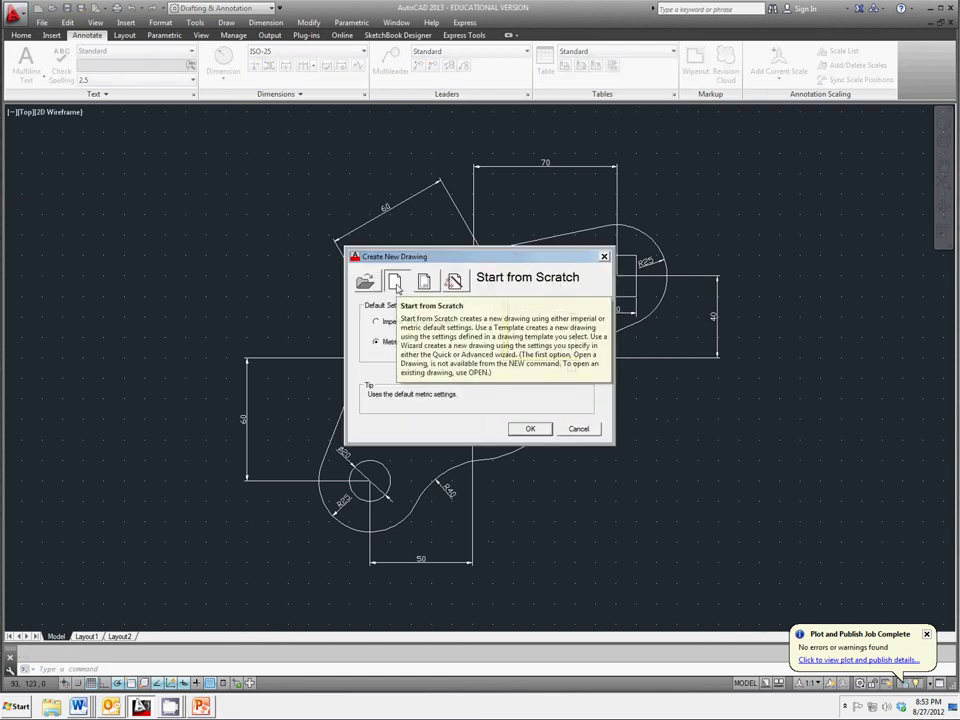
{"action": "left_click", "coordinate": [530, 428]}
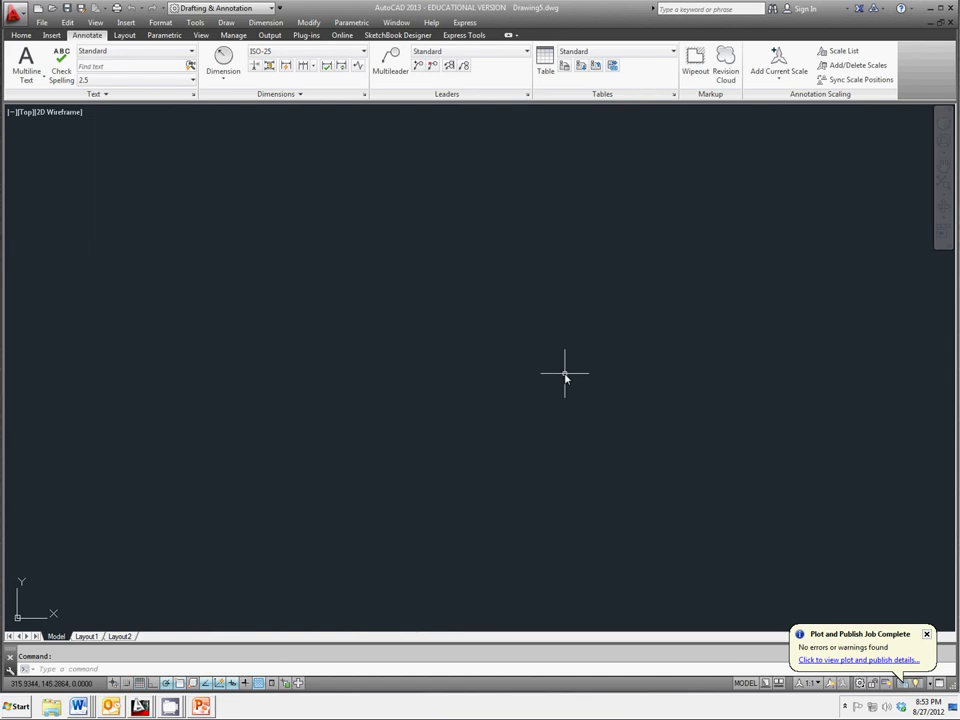
- Set the drawing units' length precision to 0 so coordinates show as whole numbers
{"action": "left_click", "coordinate": [152, 24]}
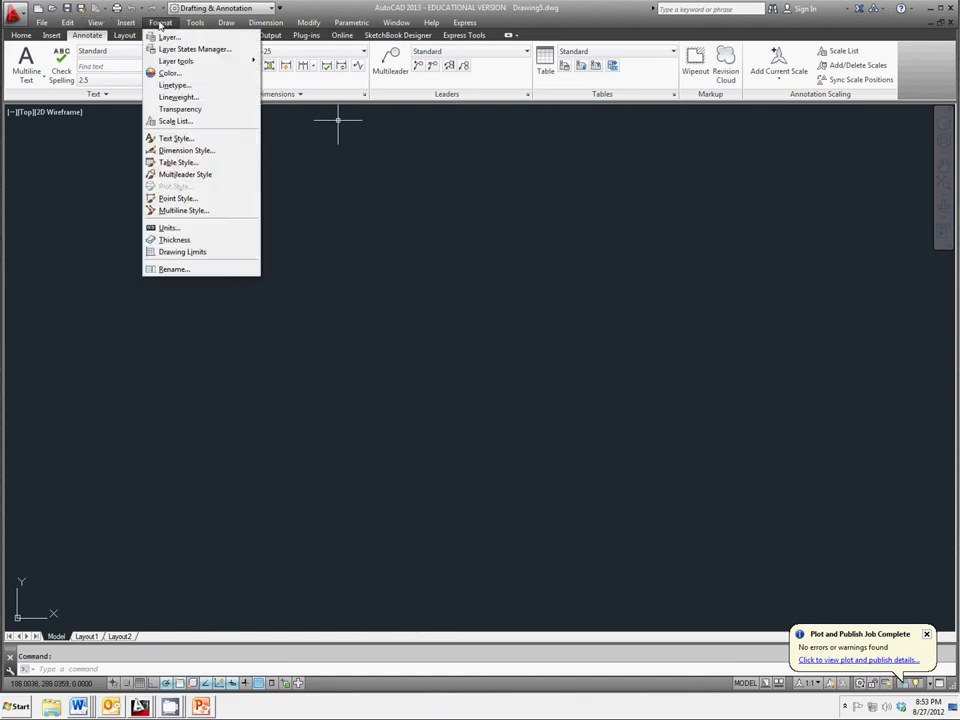
{"action": "left_click", "coordinate": [200, 230]}
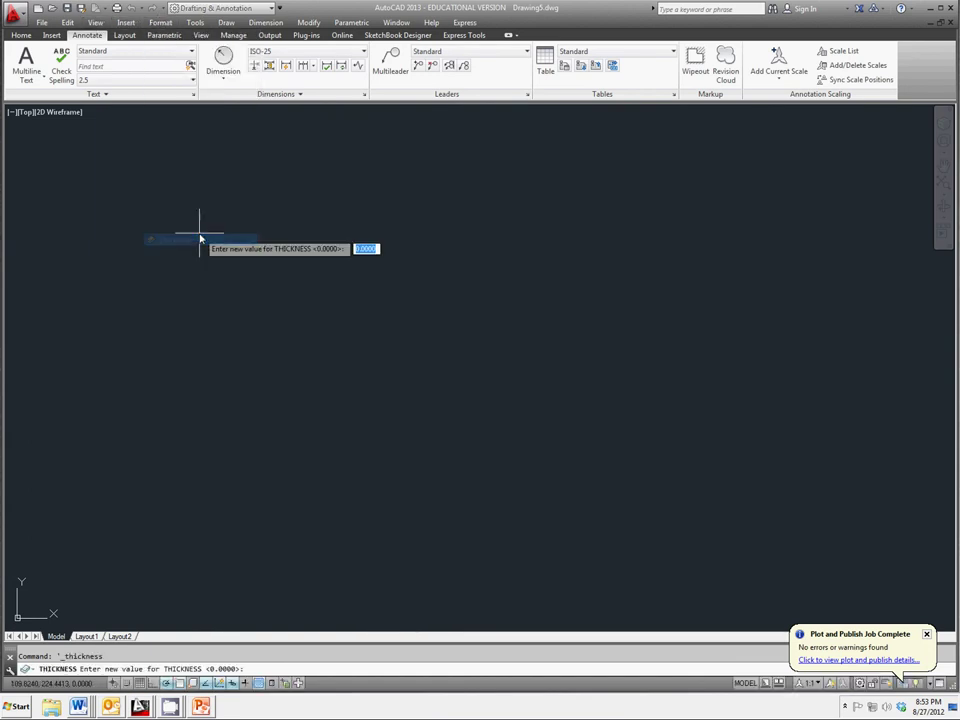
{"action": "left_click", "coordinate": [160, 22]}
{"action": "left_click", "coordinate": [201, 229]}
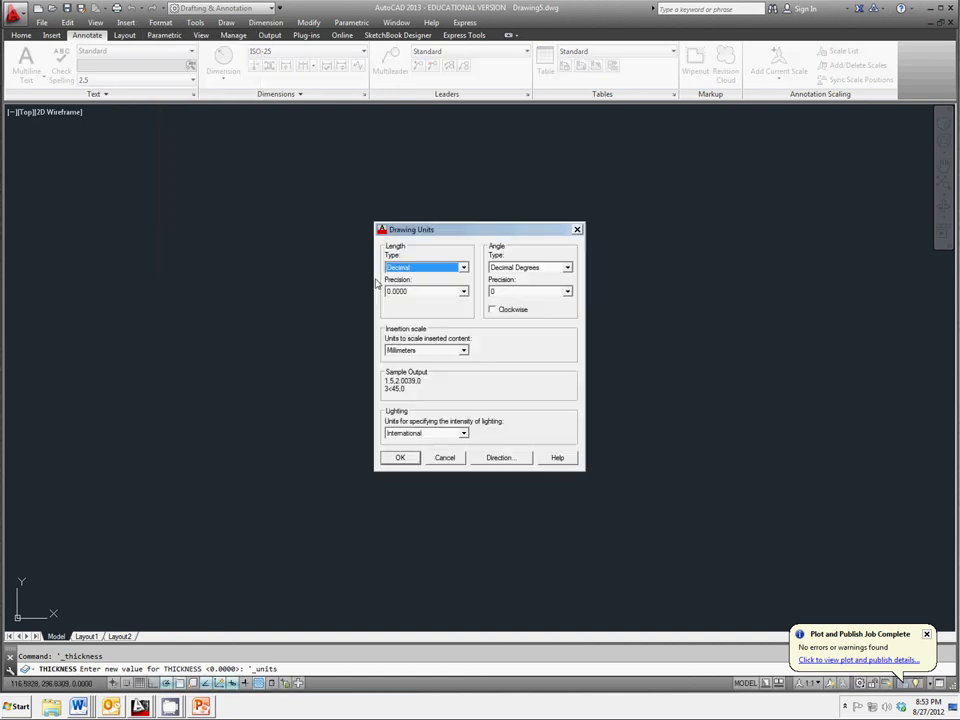
{"action": "left_click", "coordinate": [449, 291]}
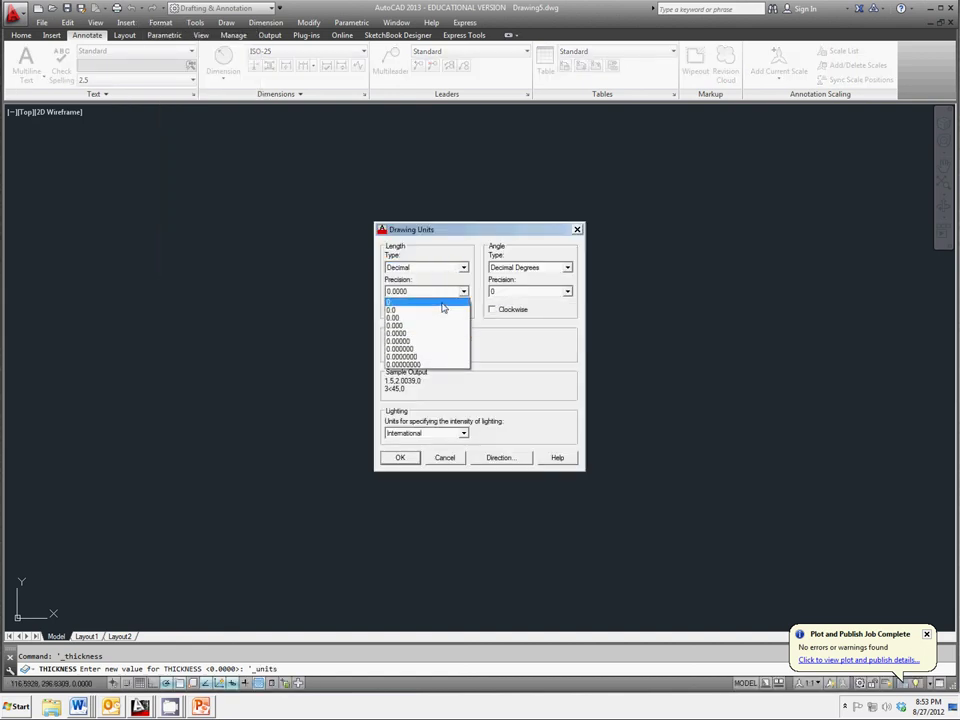
{"action": "left_click", "coordinate": [442, 303]}
{"action": "left_click", "coordinate": [400, 457]}
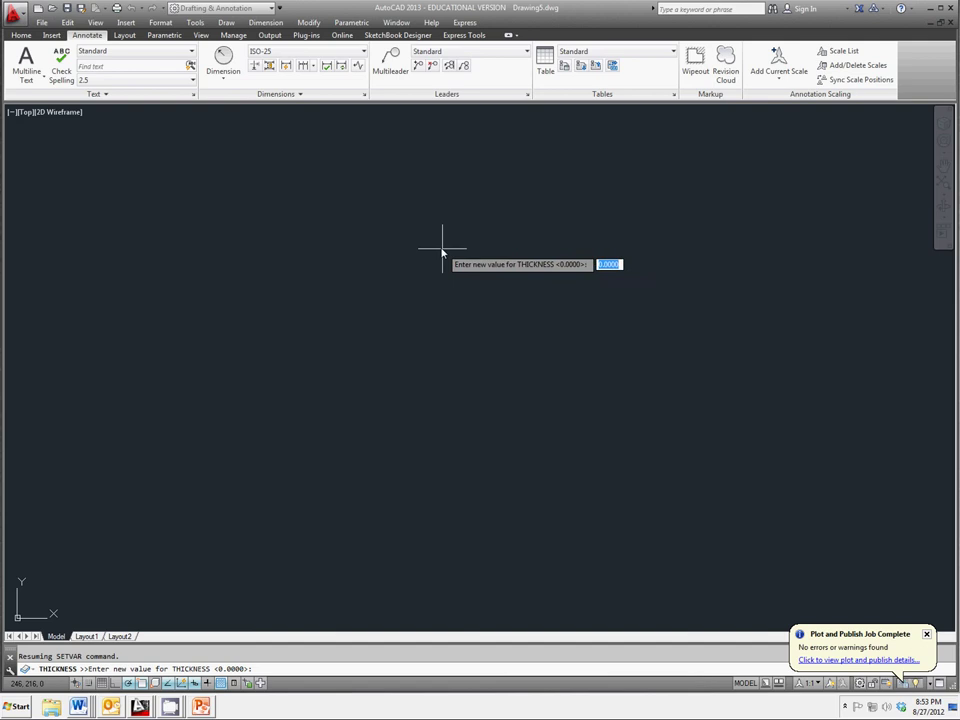
- Start setting drawing limits with the lower-left corner at -250,-150
{"action": "left_click", "coordinate": [160, 22]}
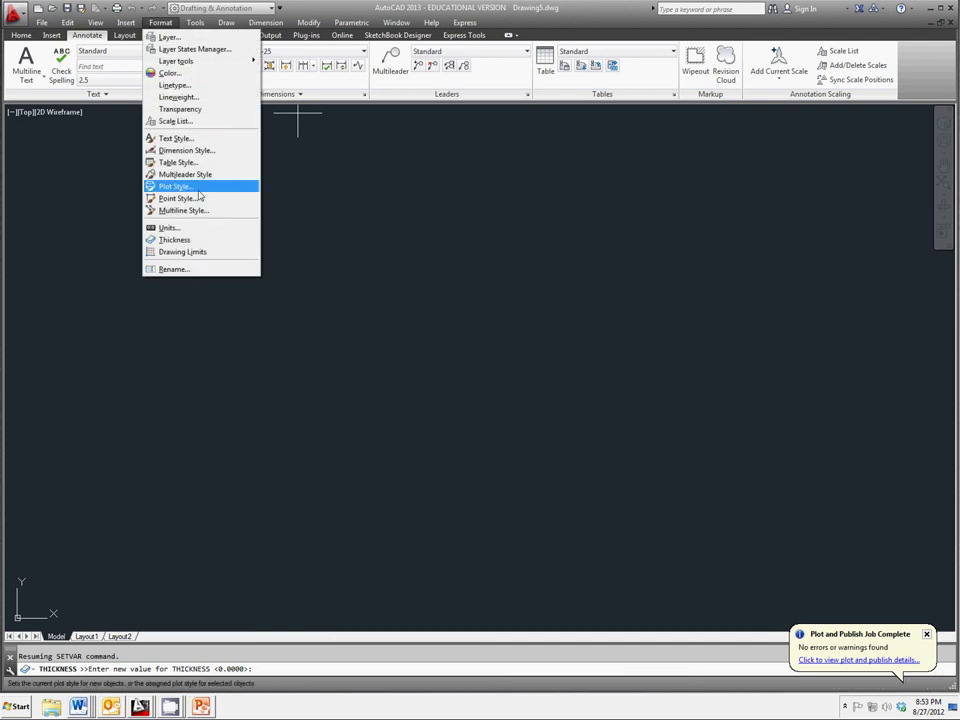
{"action": "left_click", "coordinate": [200, 251]}
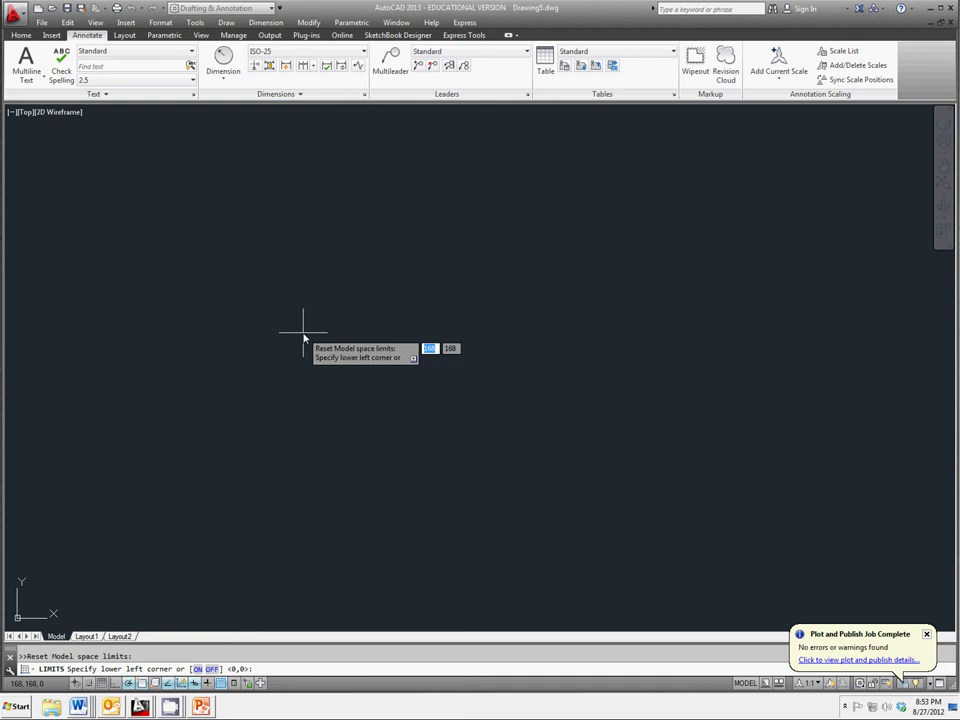
{"action": "type", "text": "-250"}
{"action": "key", "text": "Tab"}
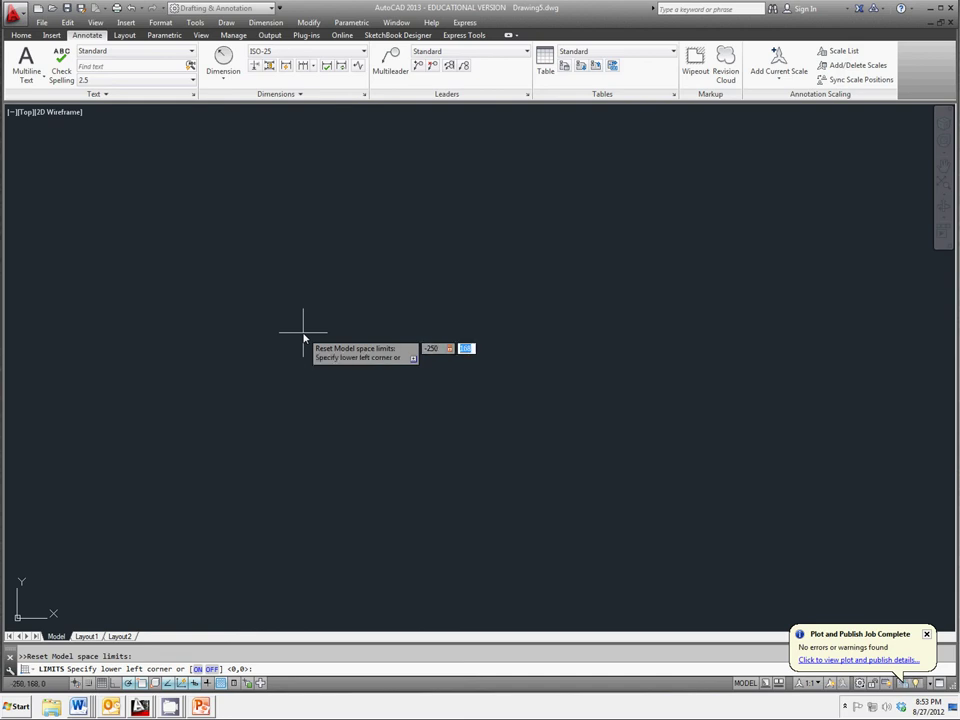
{"action": "type", "text": "1"}
{"action": "key", "text": "BackSpace"}
{"action": "type", "text": "-150"}
{"action": "key", "text": "Return"}
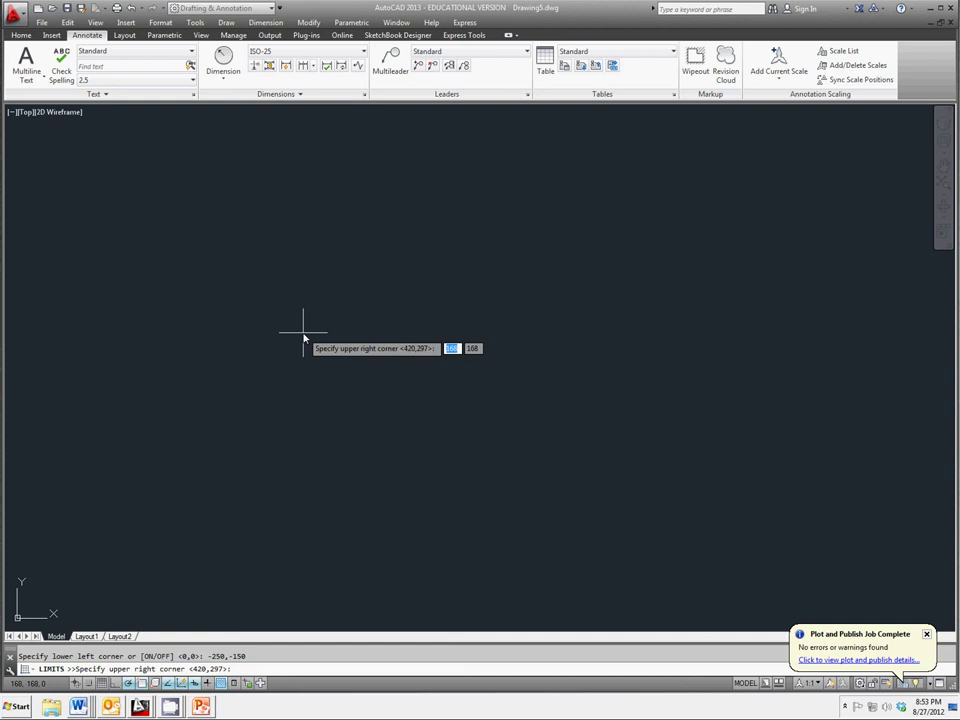
- Set the upper-right limit to 250,150 and keep thickness at 0
{"action": "type", "text": "250"}
{"action": "key", "text": "Tab"}
{"action": "type", "text": "150"}
{"action": "key", "text": "Return"}
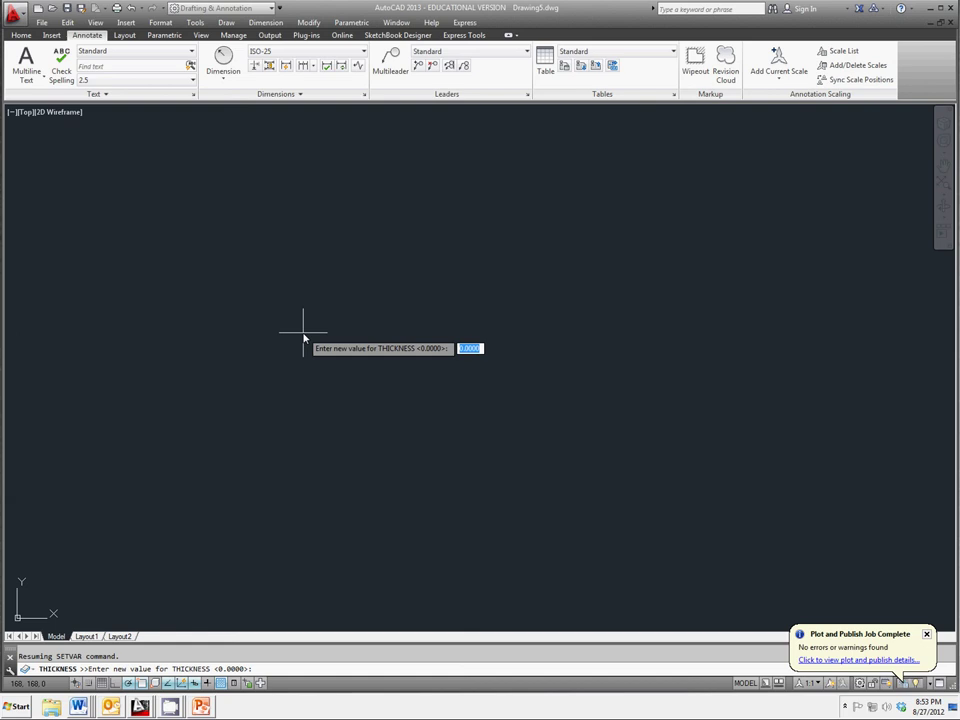
{"action": "key", "text": "Return"}
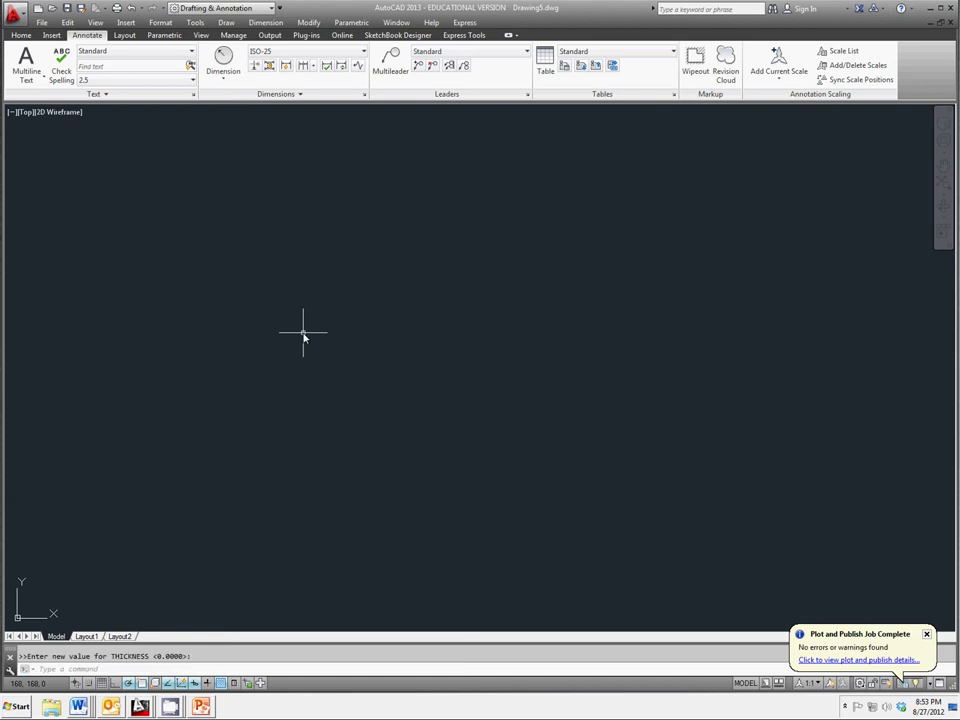
- Turn on snap and grid, both spaced 10 units in X and Y
{"action": "right_click", "coordinate": [101, 685]}
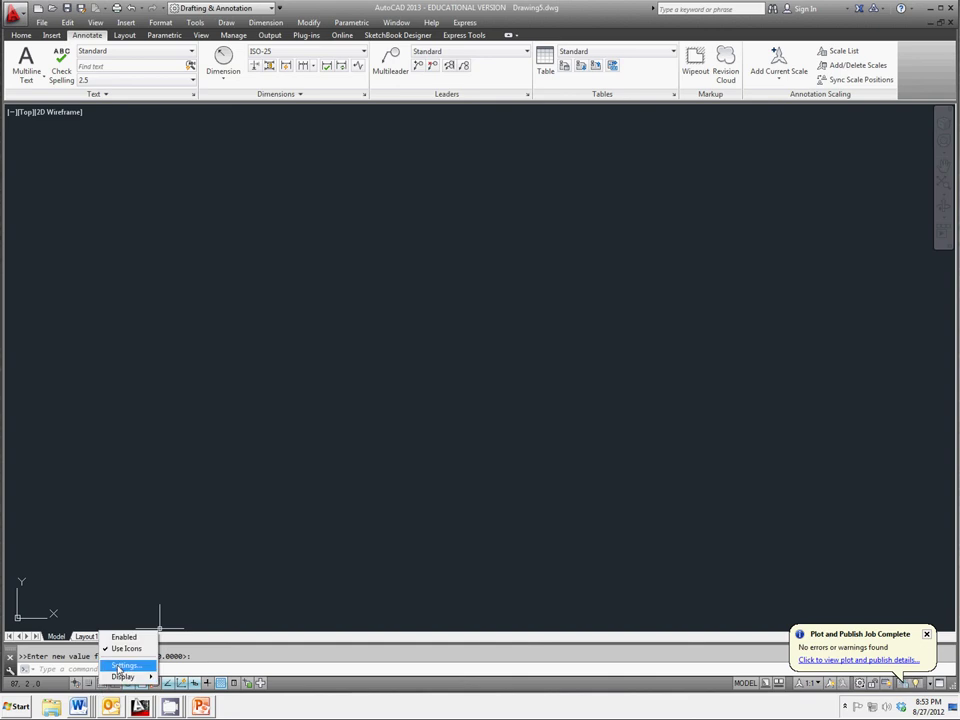
{"action": "left_click", "coordinate": [103, 685]}
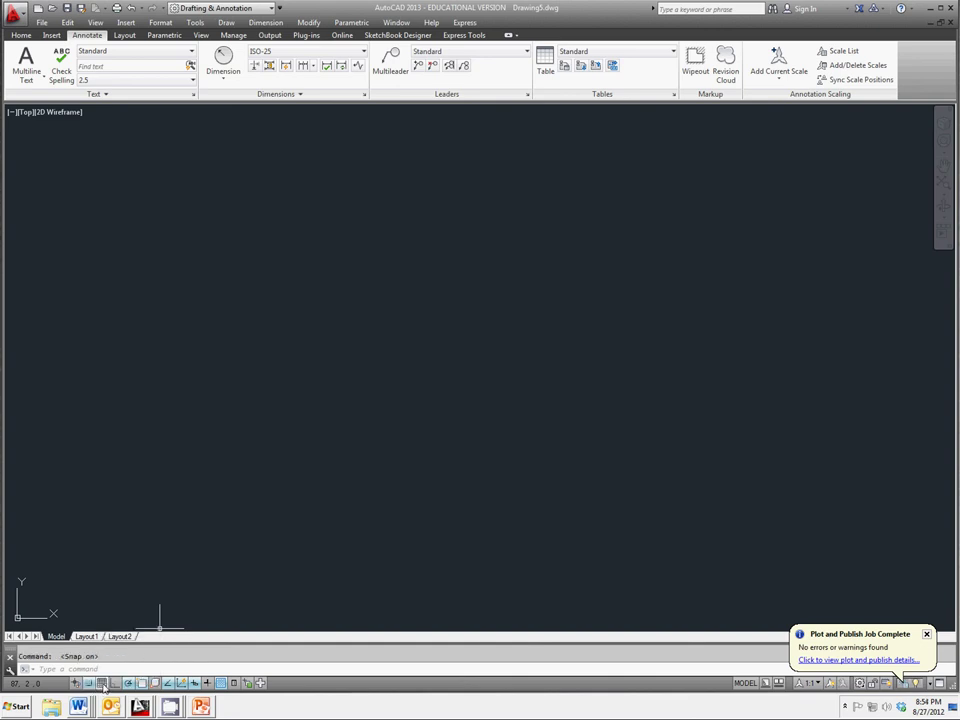
{"action": "right_click", "coordinate": [103, 685]}
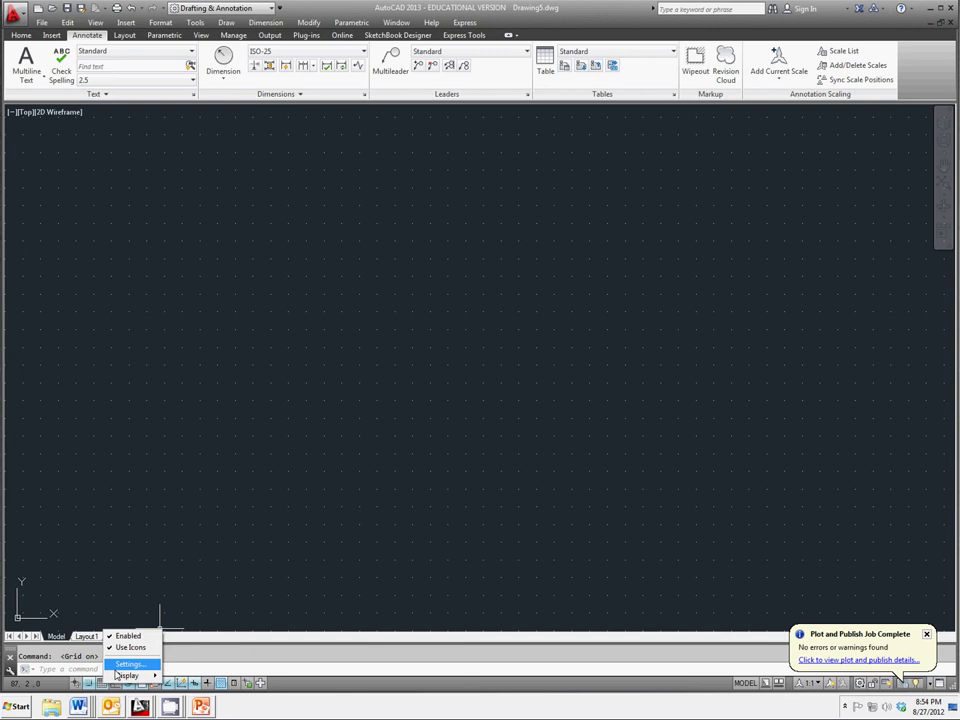
{"action": "left_click", "coordinate": [127, 665]}
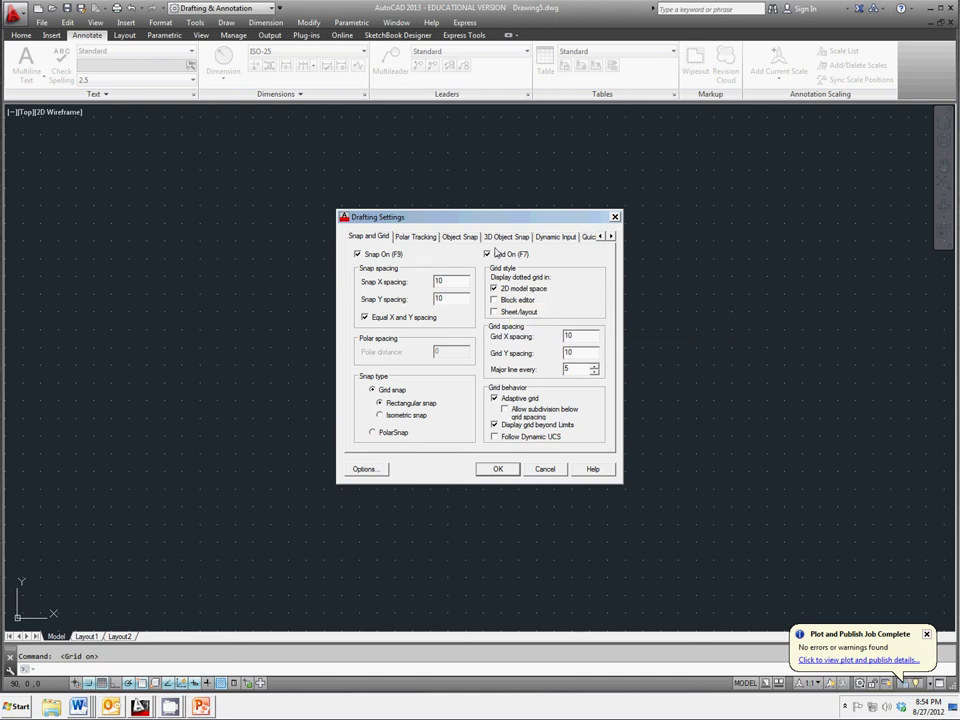
{"action": "left_click", "coordinate": [499, 470]}
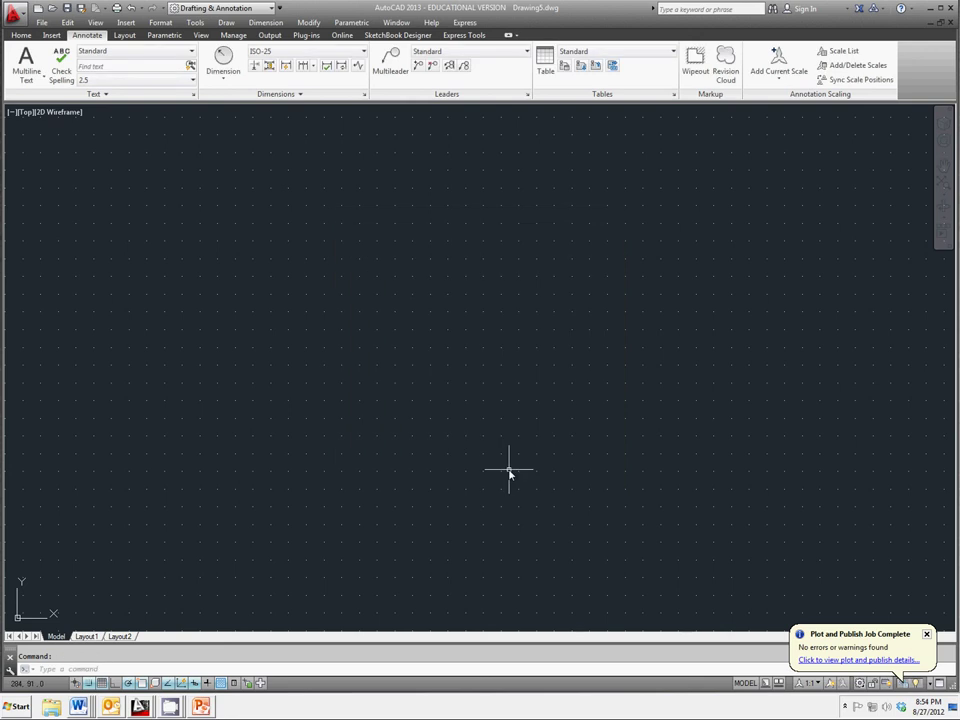
- Zoom to extents so the -250,-150 to 250,150 grid fills the view, ending on Home
{"action": "left_click", "coordinate": [97, 22]}
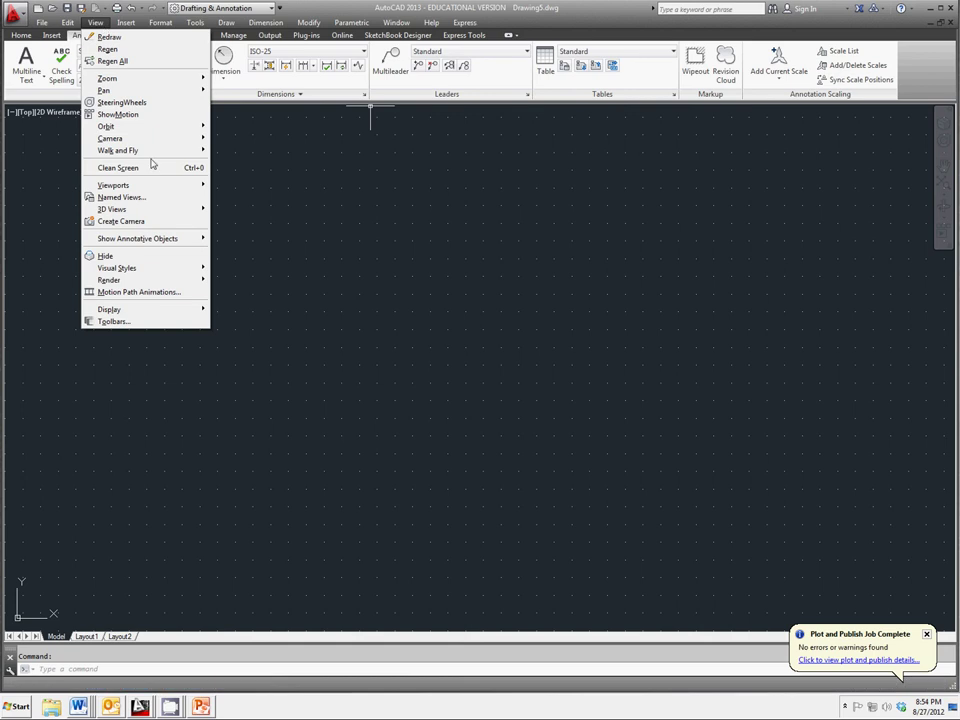
{"action": "mouse_move", "coordinate": [160, 273]}
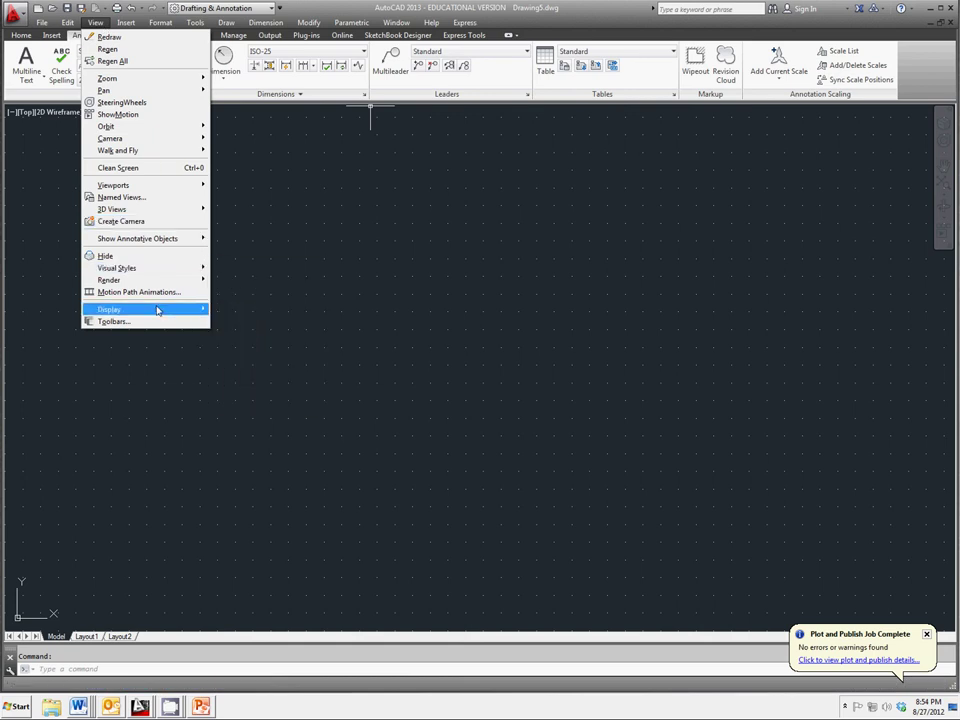
{"action": "mouse_move", "coordinate": [159, 310]}
{"action": "mouse_move", "coordinate": [296, 313]}
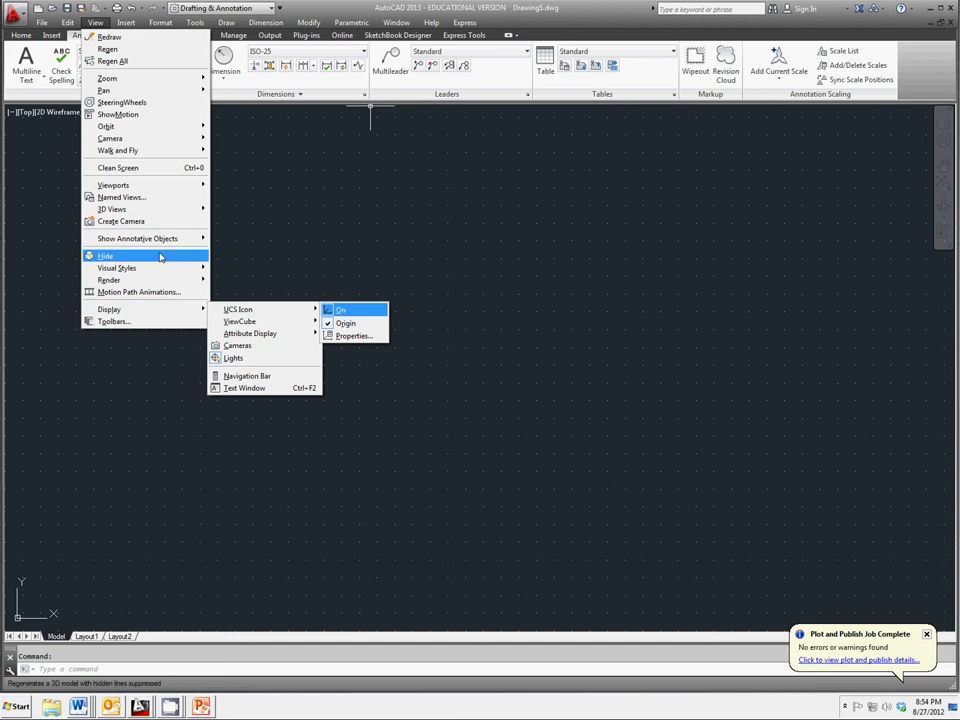
{"action": "mouse_move", "coordinate": [145, 83]}
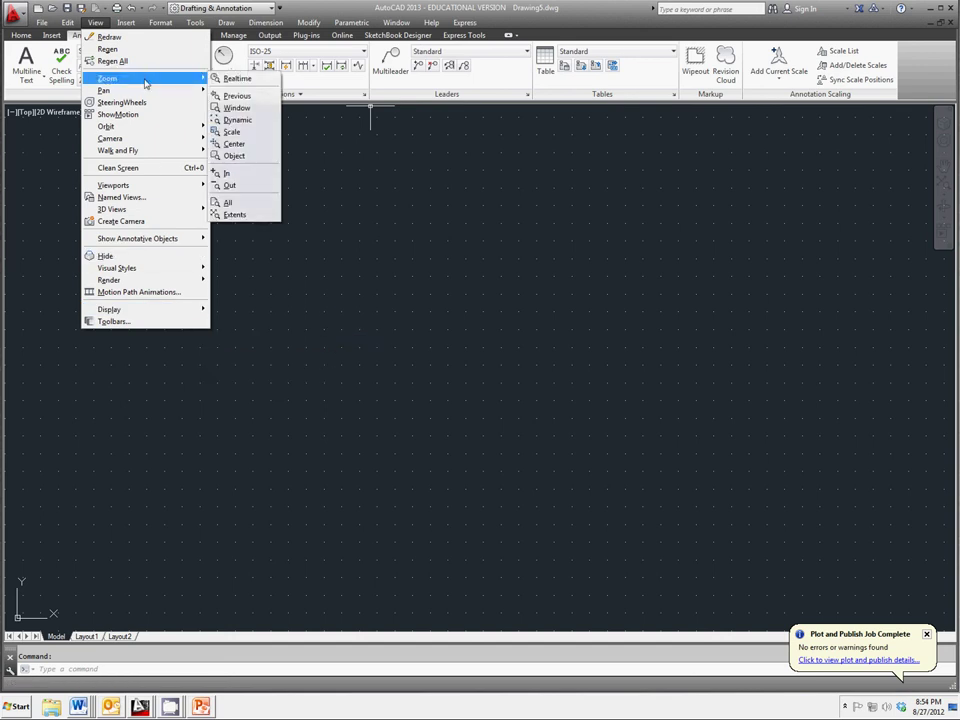
{"action": "left_click", "coordinate": [250, 217]}
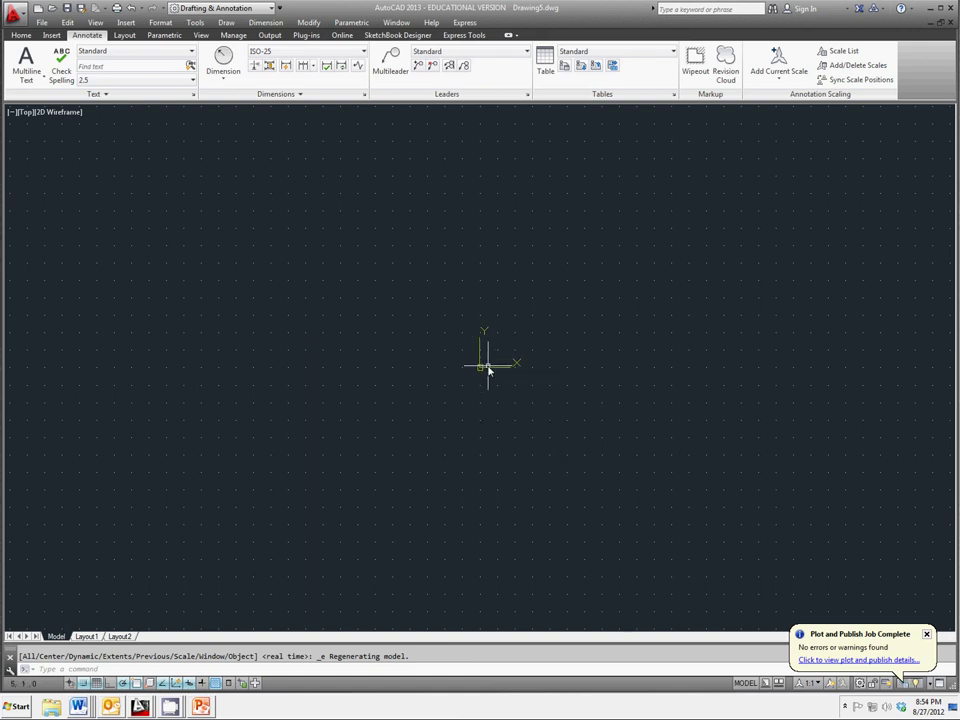
{"action": "left_click", "coordinate": [201, 35]}
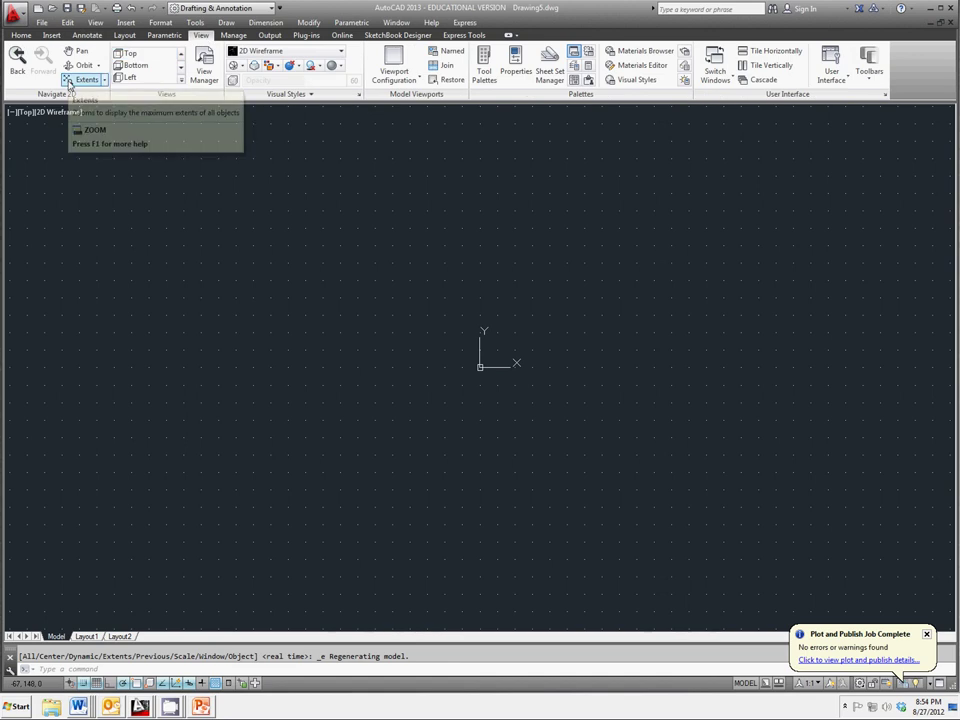
{"action": "left_click", "coordinate": [21, 35]}
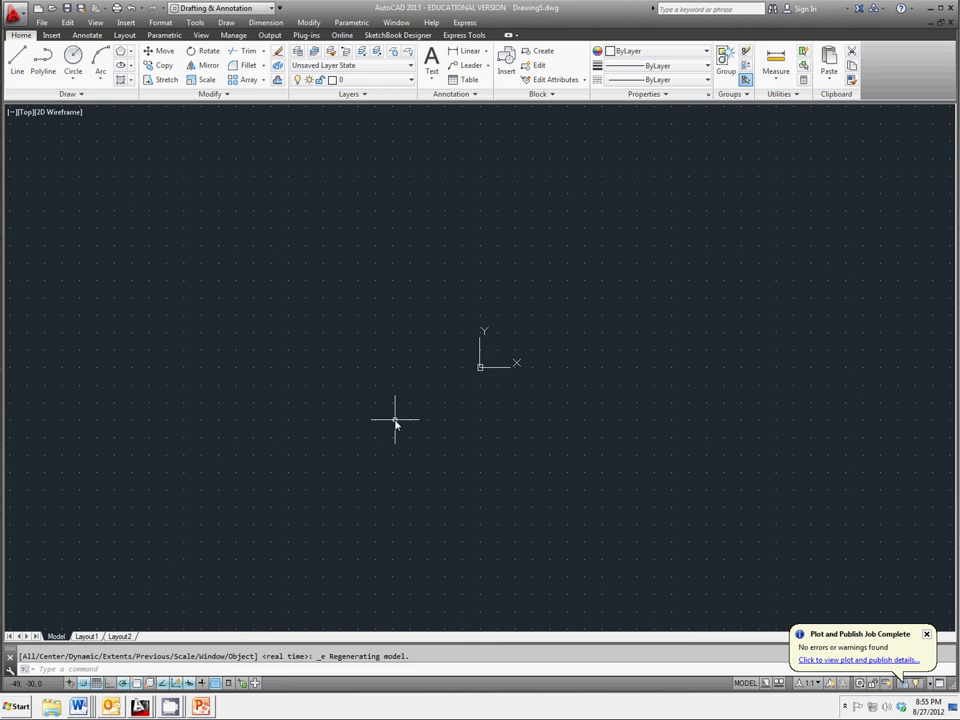
- Draw a circle of diameter 50 centred at the origin 0,0
{"action": "left_click", "coordinate": [74, 77]}
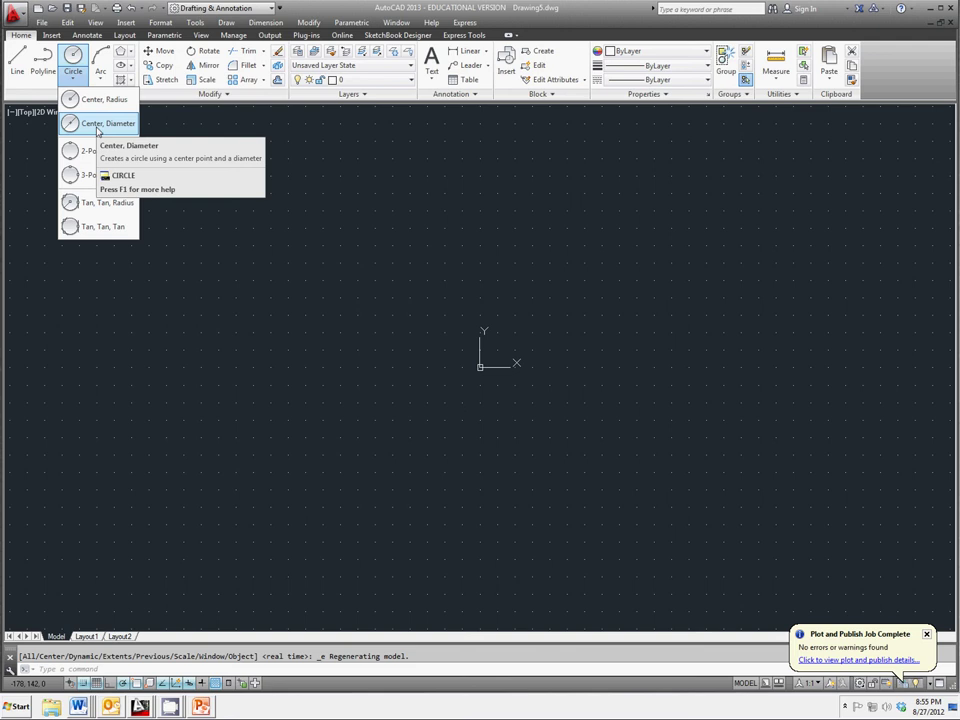
{"action": "left_click", "coordinate": [97, 128]}
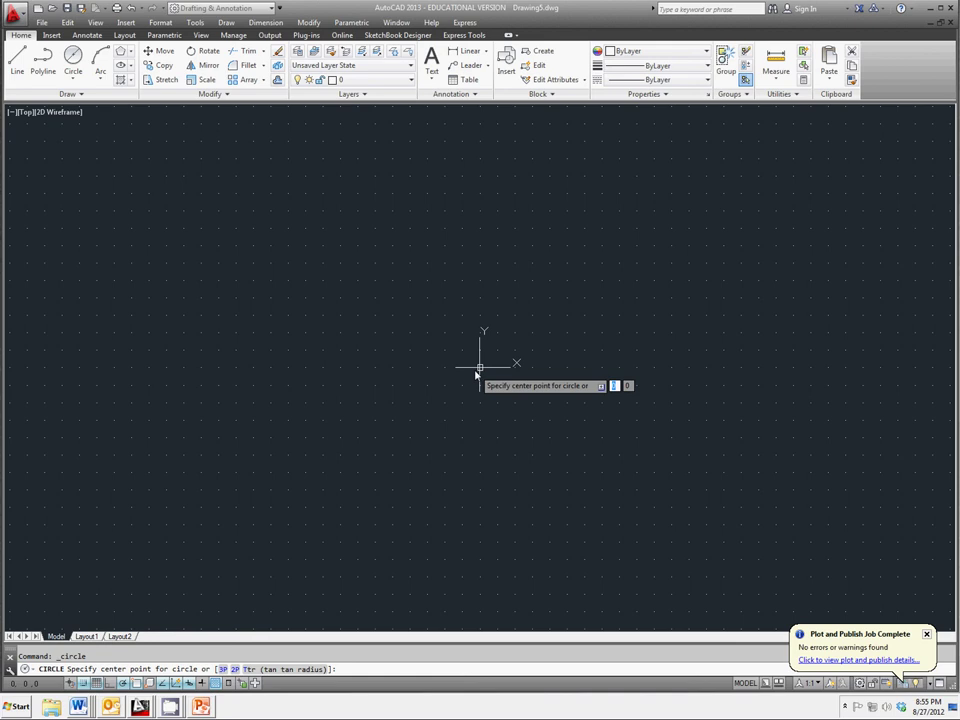
{"action": "left_click", "coordinate": [480, 367]}
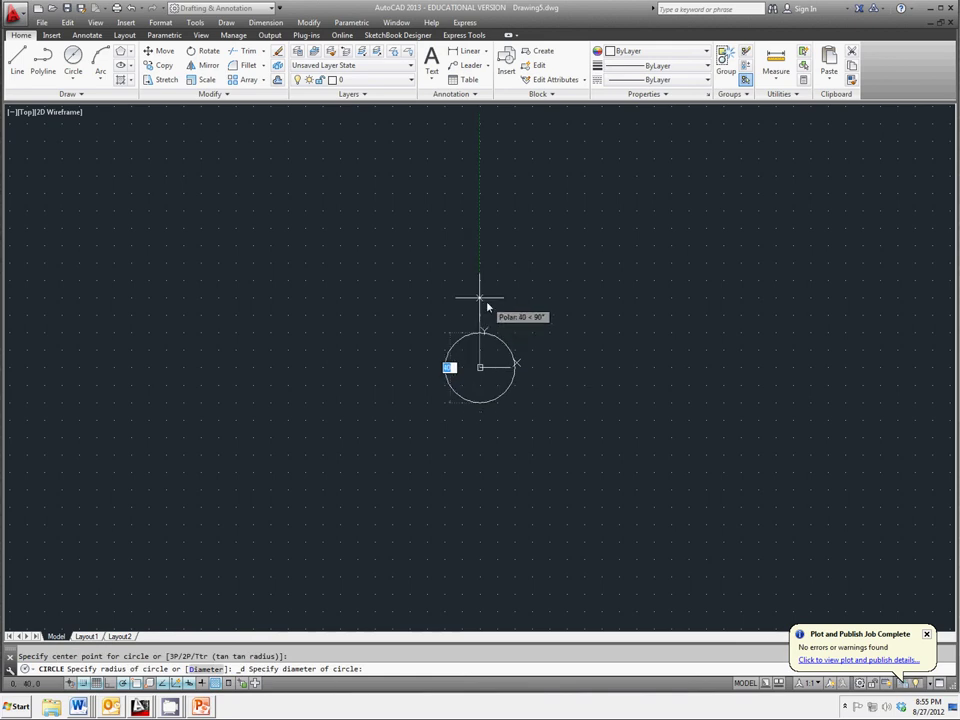
{"action": "type", "text": "50"}
{"action": "key", "text": "Return"}
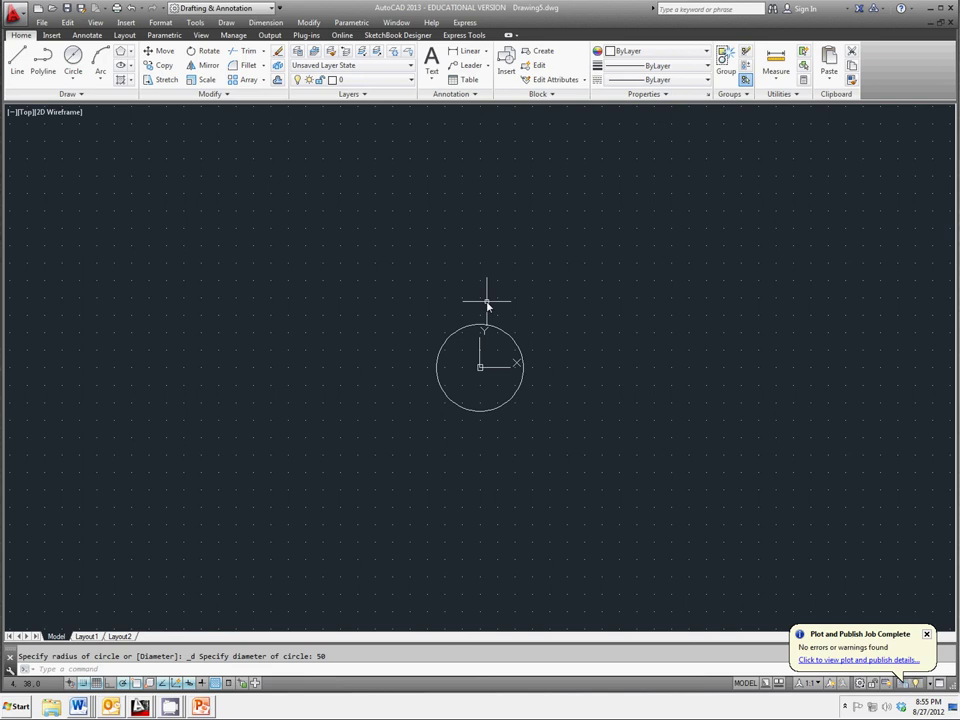
- Draw a radius-25 circle centred at 70,40
{"action": "key", "text": "Return"}
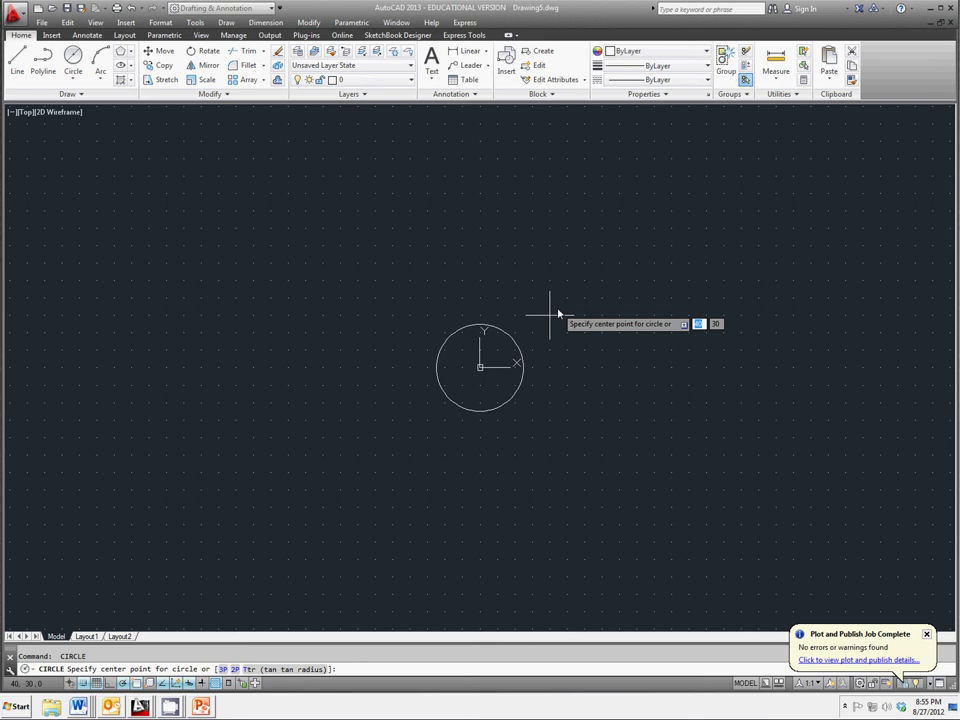
{"action": "type", "text": "70"}
{"action": "key", "text": "Tab"}
{"action": "type", "text": "40"}
{"action": "key", "text": "Return"}
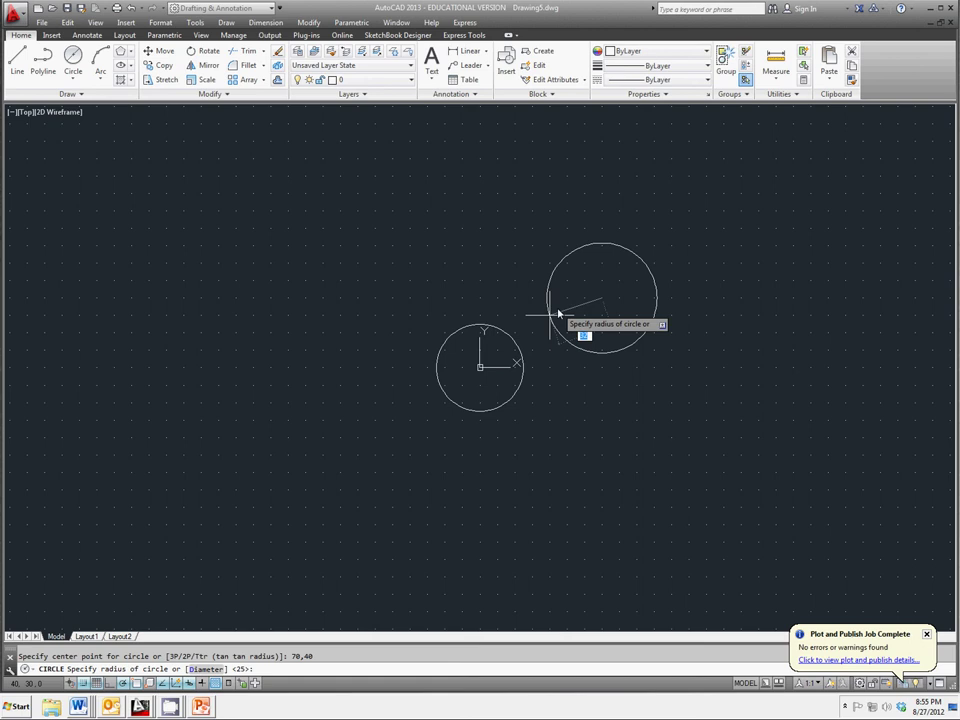
{"action": "type", "text": "25"}
{"action": "key", "text": "Return"}
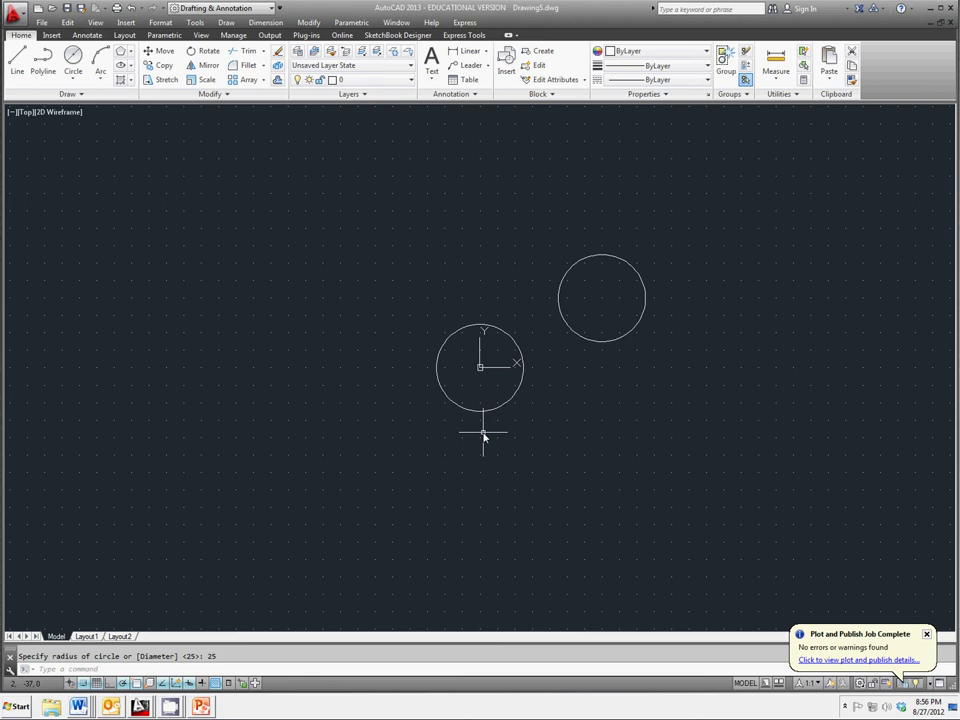
- Add a radius-25 circle at -50,-60 and erase the origin circle
{"action": "key", "text": "Return"}
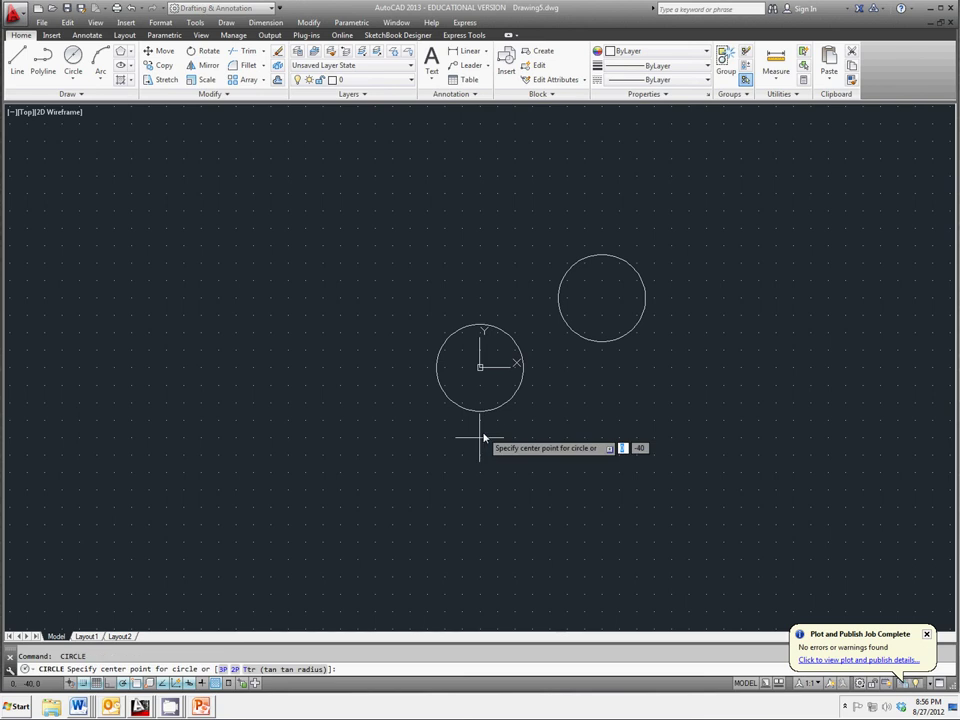
{"action": "type", "text": "-50"}
{"action": "type", "text": "-60"}
{"action": "key", "text": "Return"}
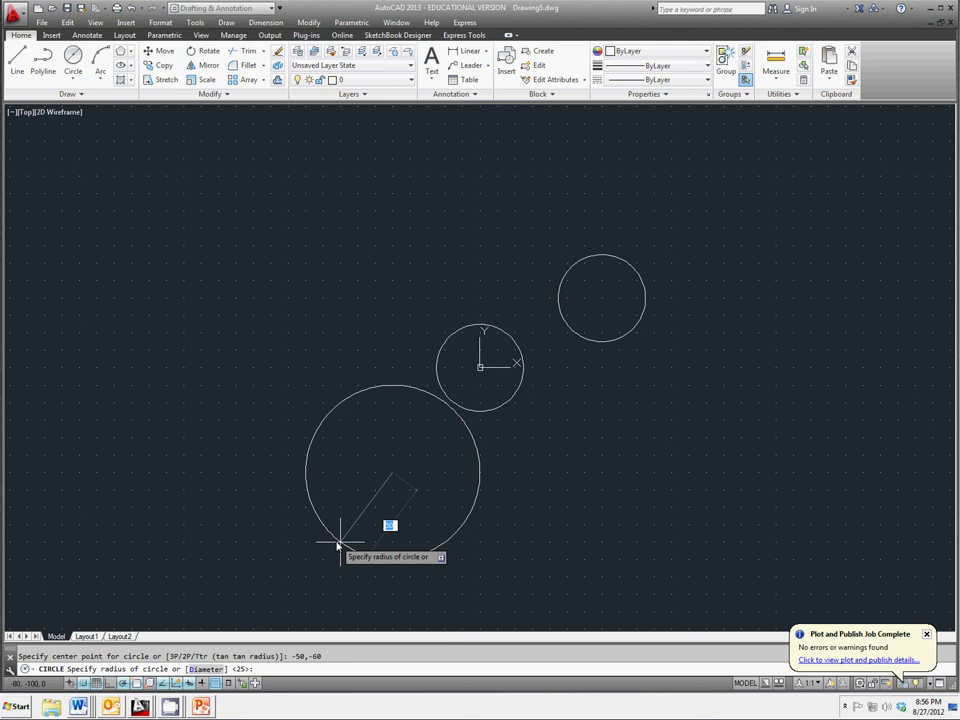
{"action": "key", "text": "Return"}
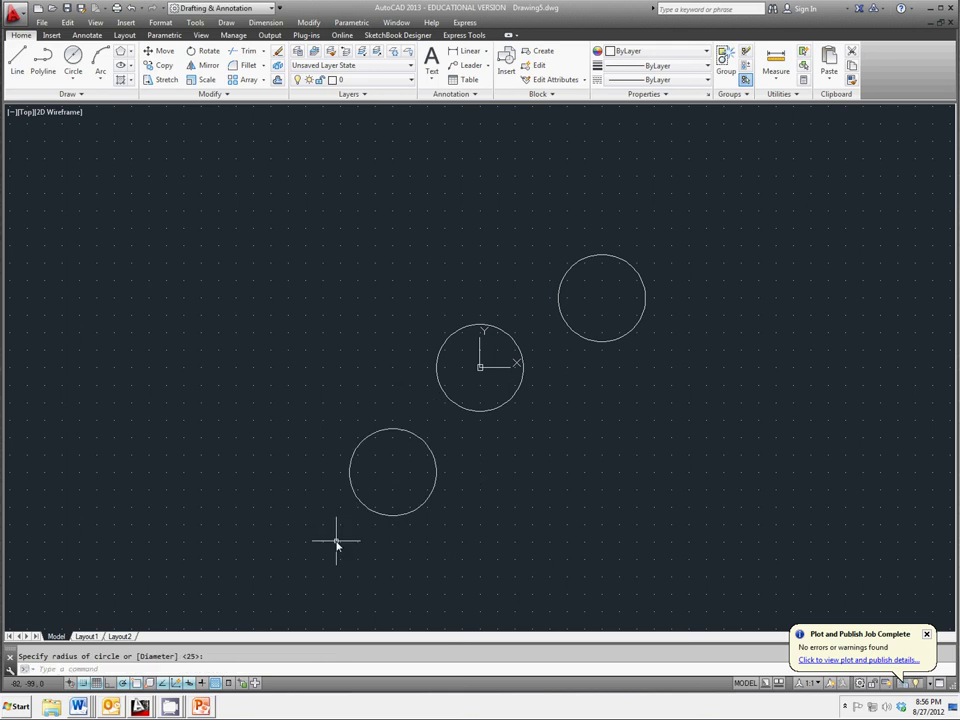
{"action": "left_click", "coordinate": [484, 411]}
{"action": "key", "text": "Delete"}
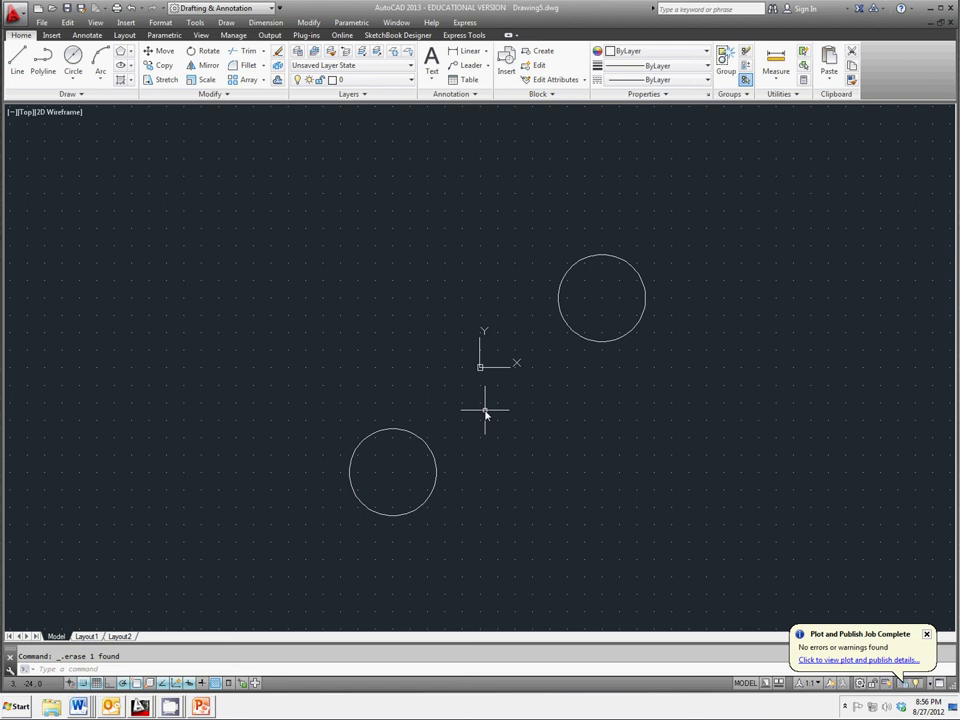
- Draw a radius-50 circle centred at the origin using Center, Radius
{"action": "left_click", "coordinate": [74, 73]}
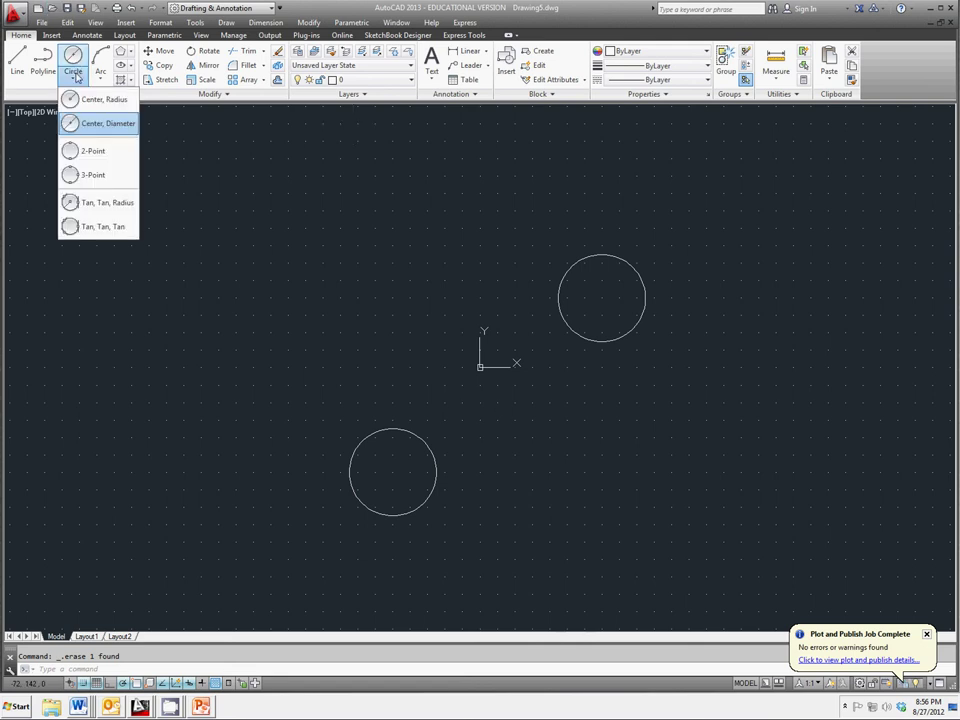
{"action": "left_click", "coordinate": [66, 103]}
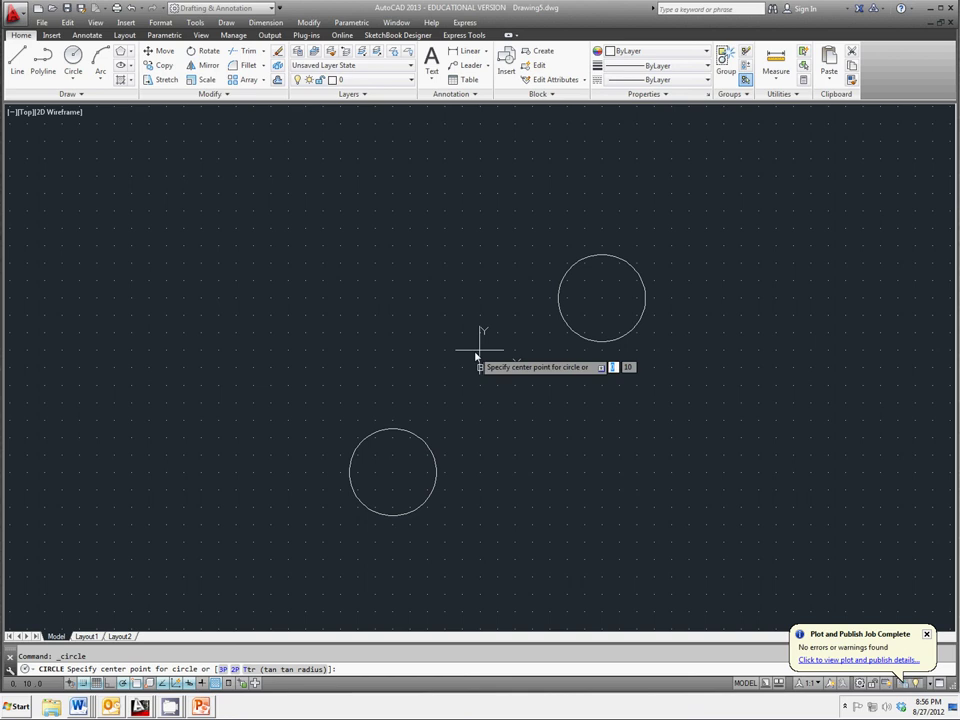
{"action": "left_click", "coordinate": [480, 367]}
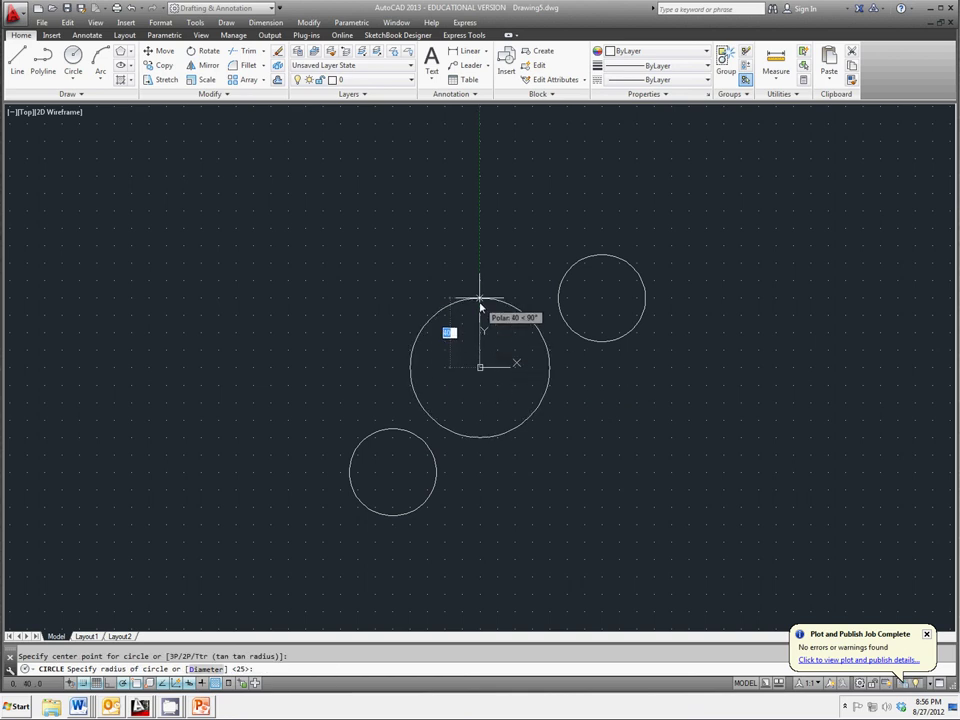
{"action": "type", "text": "50"}
{"action": "key", "text": "Return"}
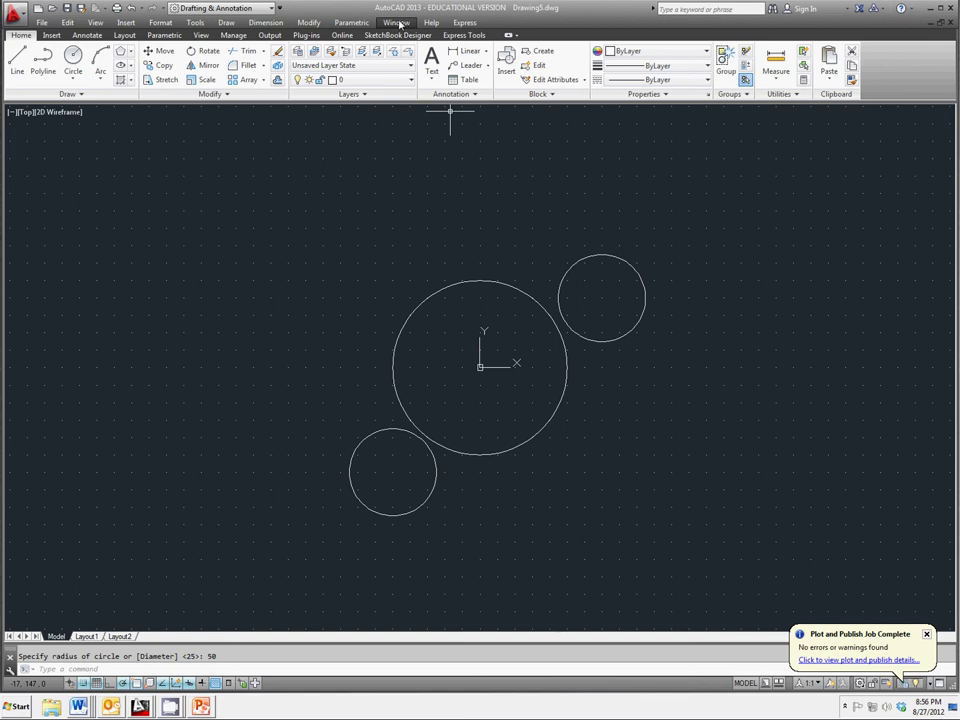
- Display the floating Object Snap toolbar from the AutoCAD toolbars list
{"action": "left_click", "coordinate": [196, 23]}
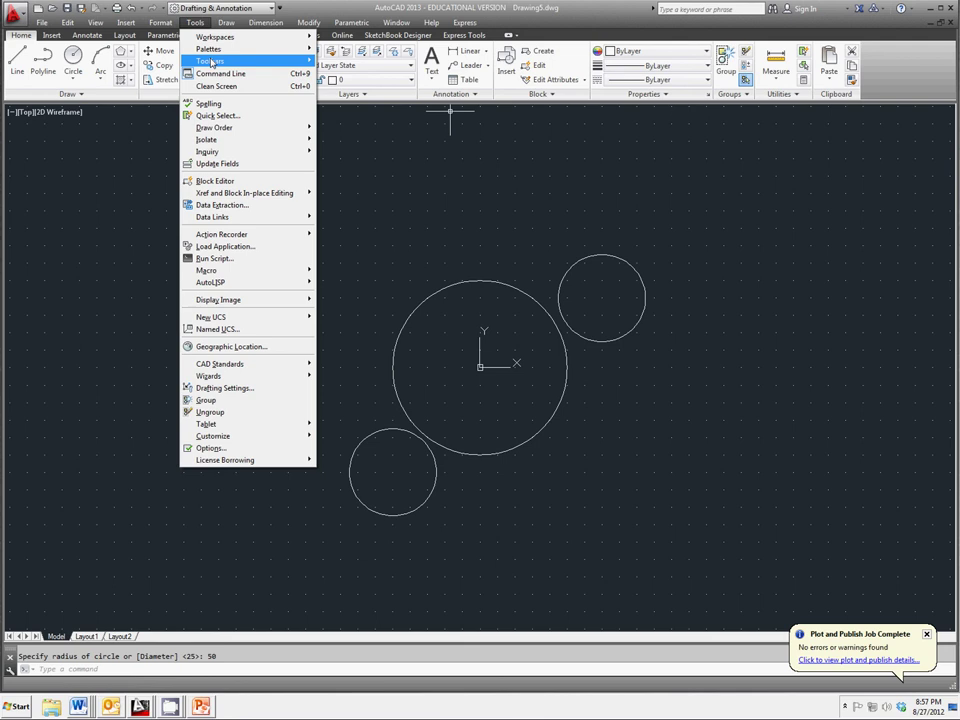
{"action": "mouse_move", "coordinate": [211, 62]}
{"action": "mouse_move", "coordinate": [330, 63]}
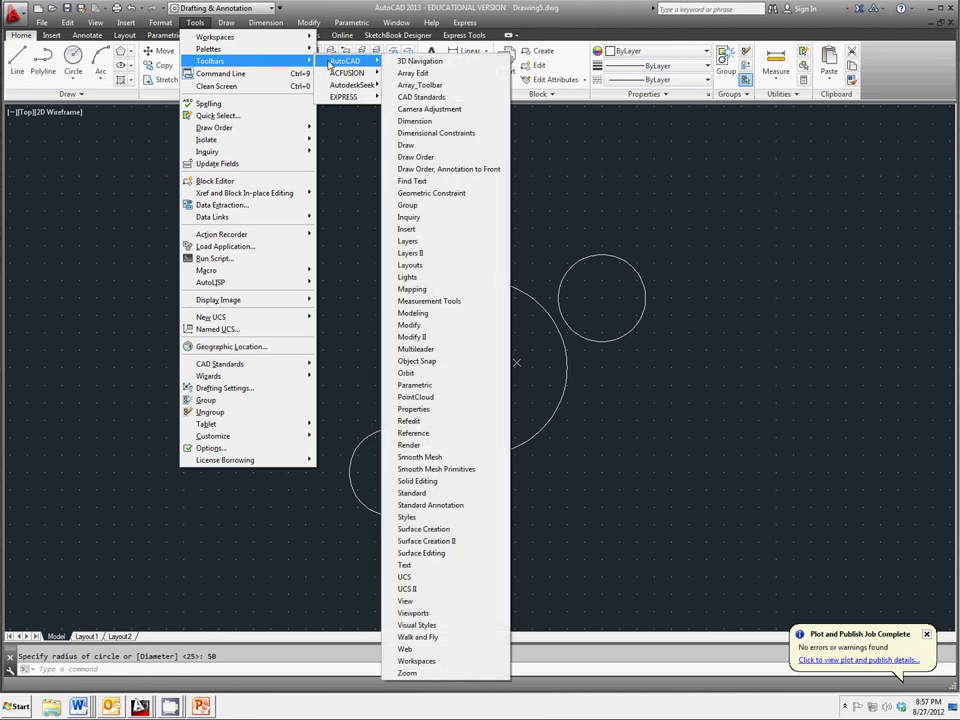
{"action": "left_click", "coordinate": [459, 363]}
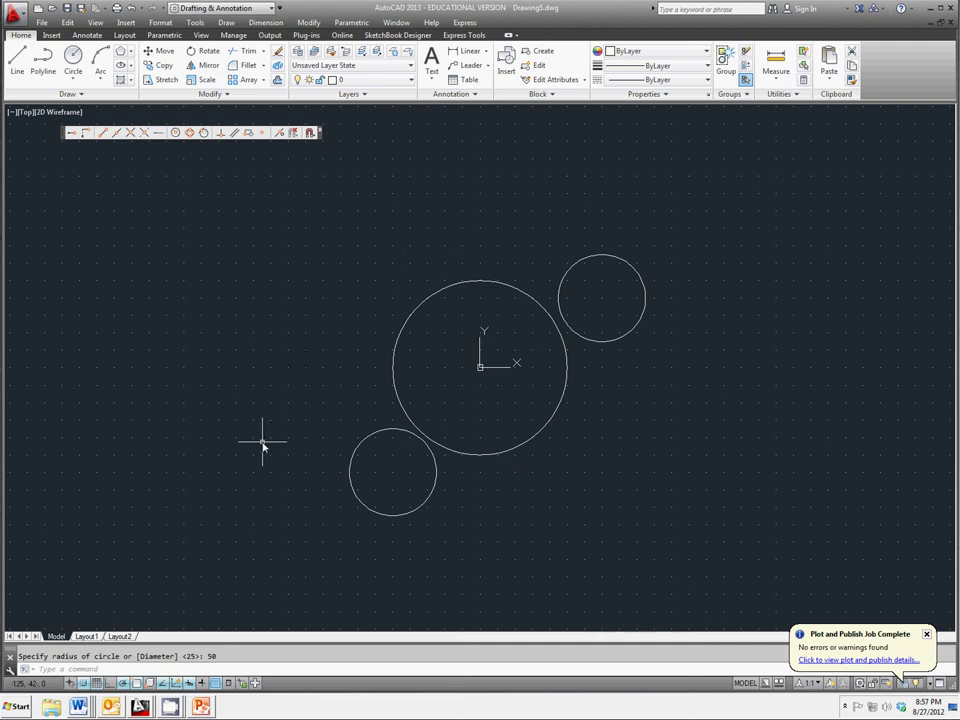
- Switch off Snap Mode on the status bar
{"action": "left_click", "coordinate": [84, 682]}
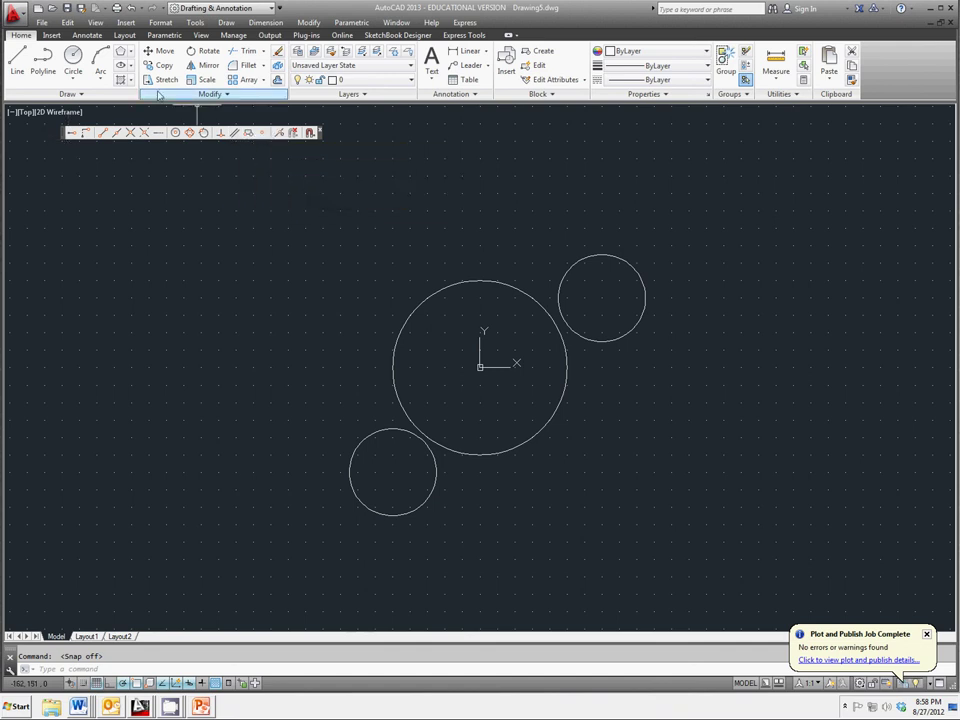
- Draw a line tangent to the upper-right radius-25 circle and the top of the radius-50 circle
{"action": "left_click", "coordinate": [17, 62]}
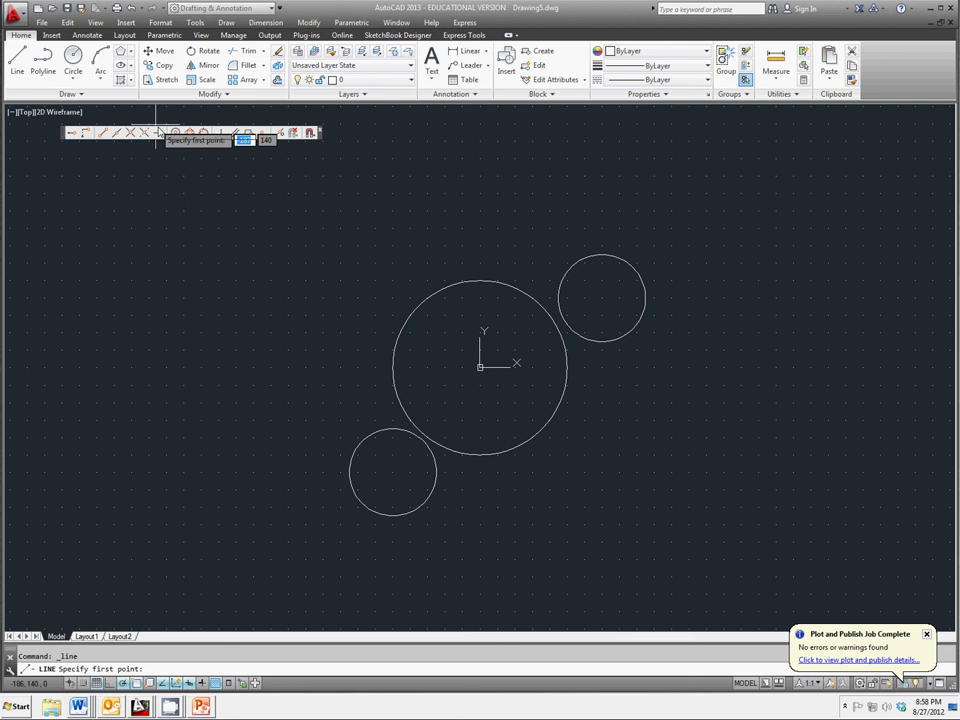
{"action": "left_click", "coordinate": [203, 132]}
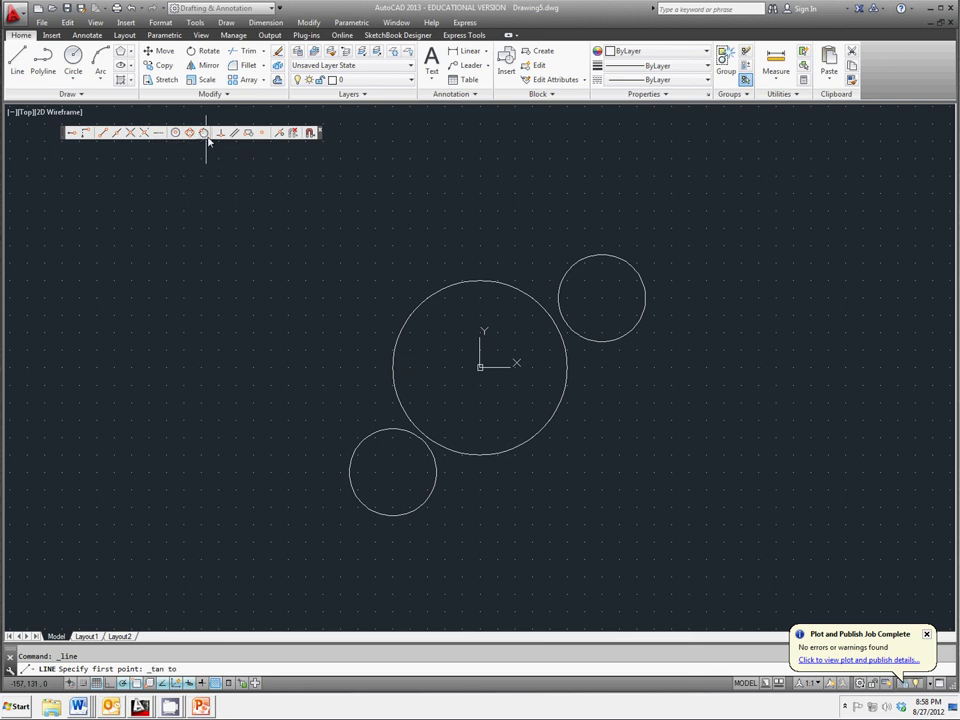
{"action": "left_click", "coordinate": [564, 271]}
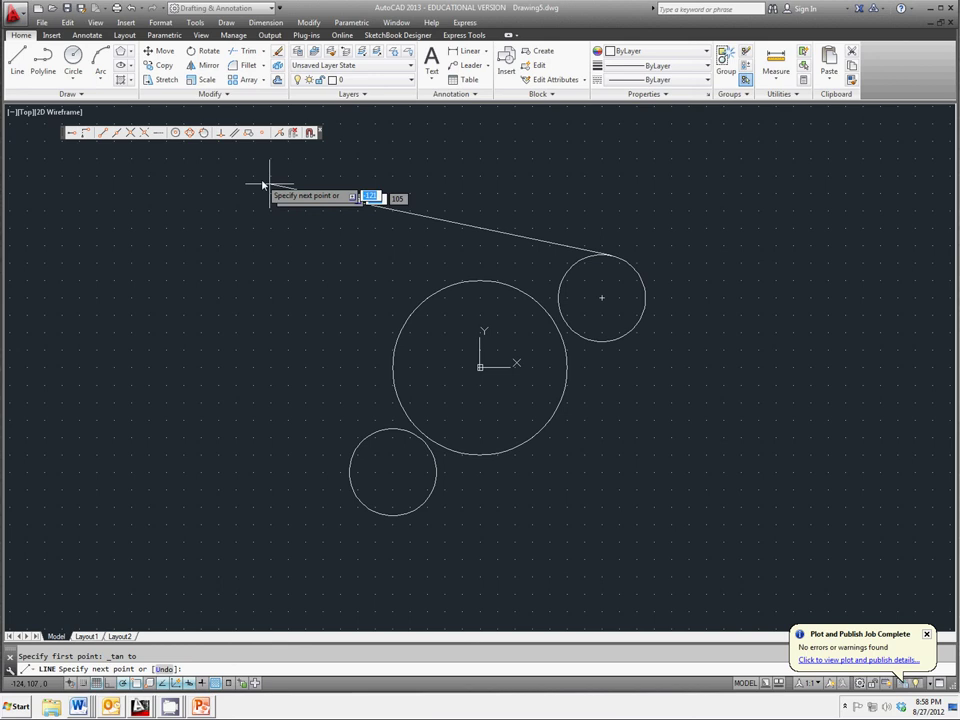
{"action": "left_click", "coordinate": [203, 132]}
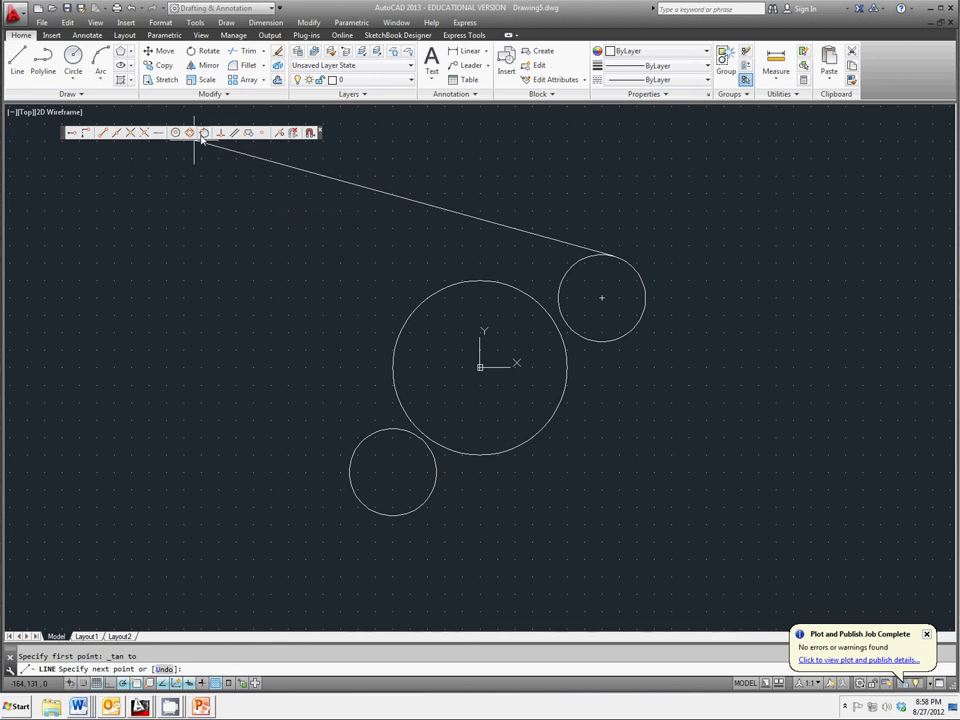
{"action": "left_click", "coordinate": [458, 285]}
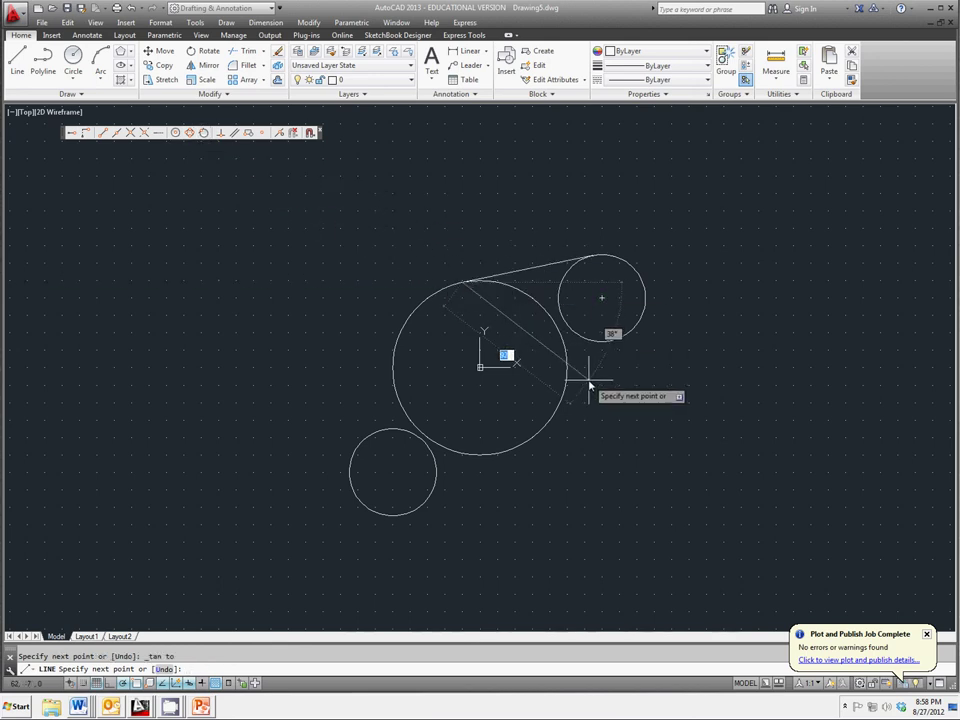
{"action": "right_click", "coordinate": [361, 268]}
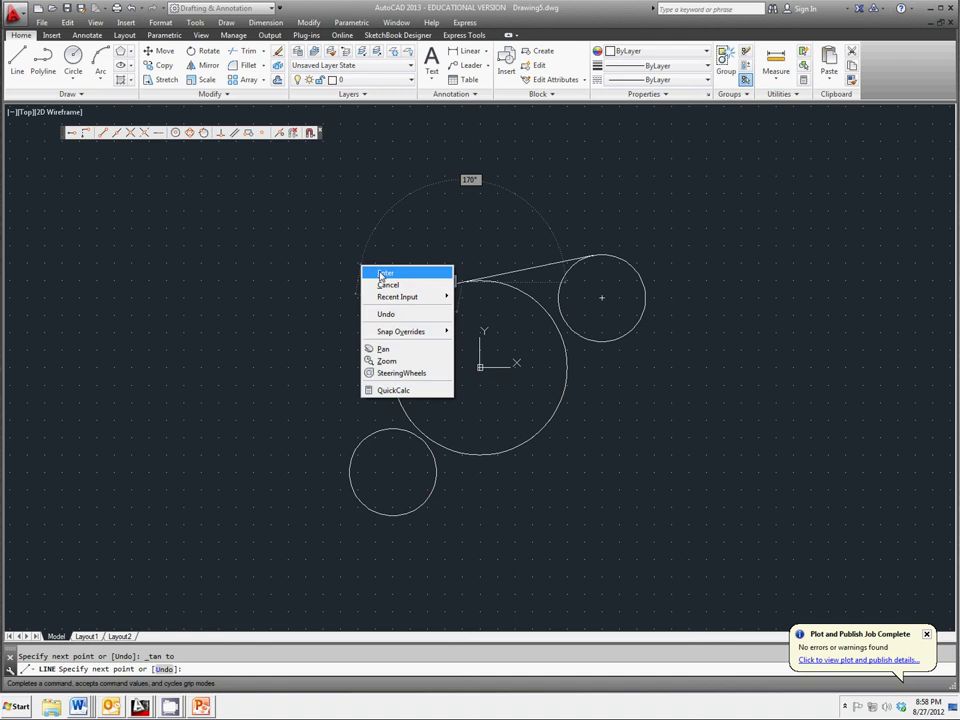
{"action": "left_click", "coordinate": [376, 272]}
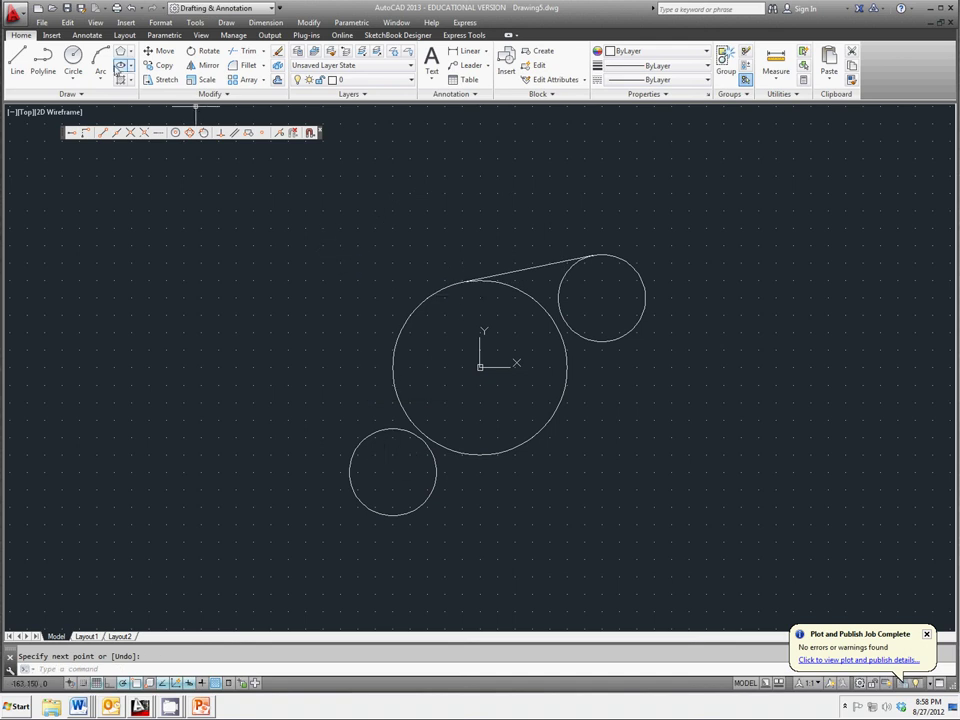
- Draw a tangent line from the radius-50 circle's left side to the lower-left radius-25 circle
{"action": "left_click", "coordinate": [17, 68]}
{"action": "left_click", "coordinate": [204, 132]}
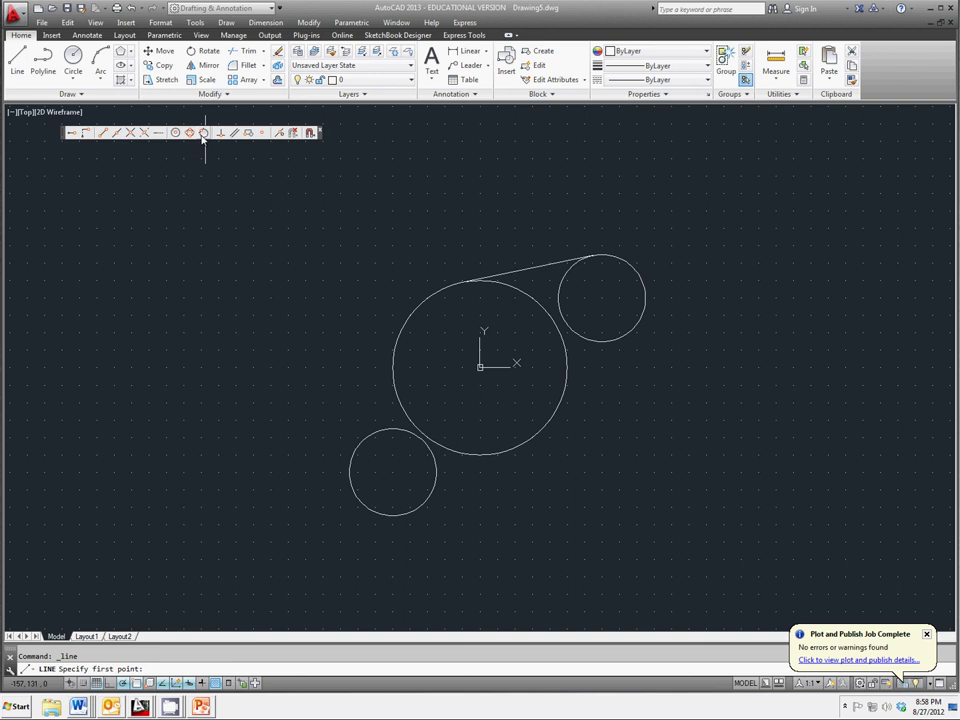
{"action": "left_click", "coordinate": [391, 337]}
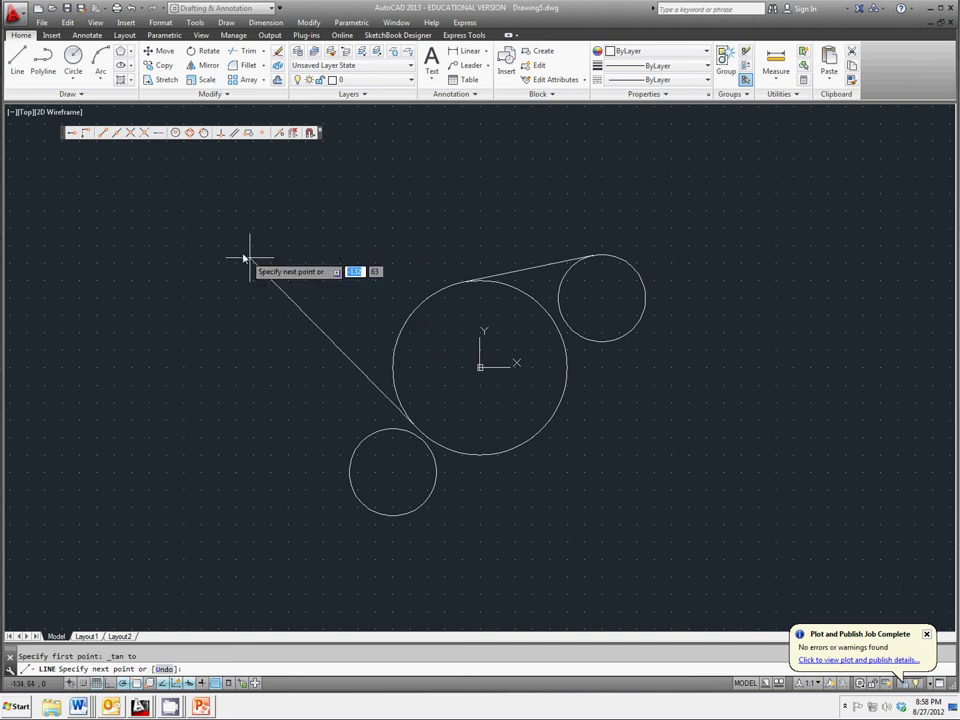
{"action": "left_click", "coordinate": [203, 133]}
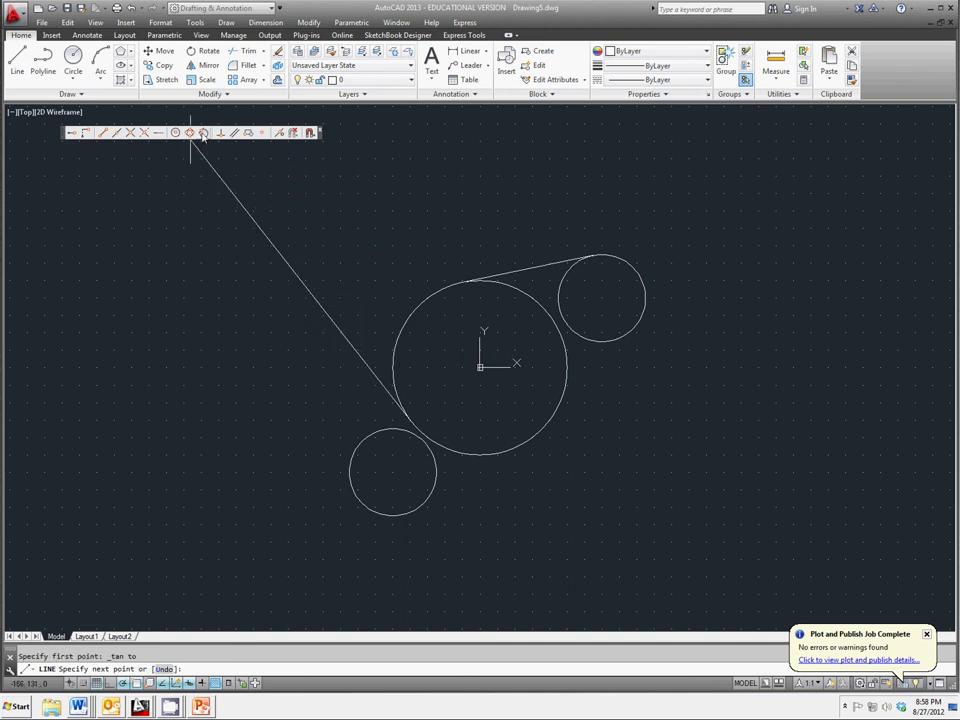
{"action": "left_click", "coordinate": [353, 455]}
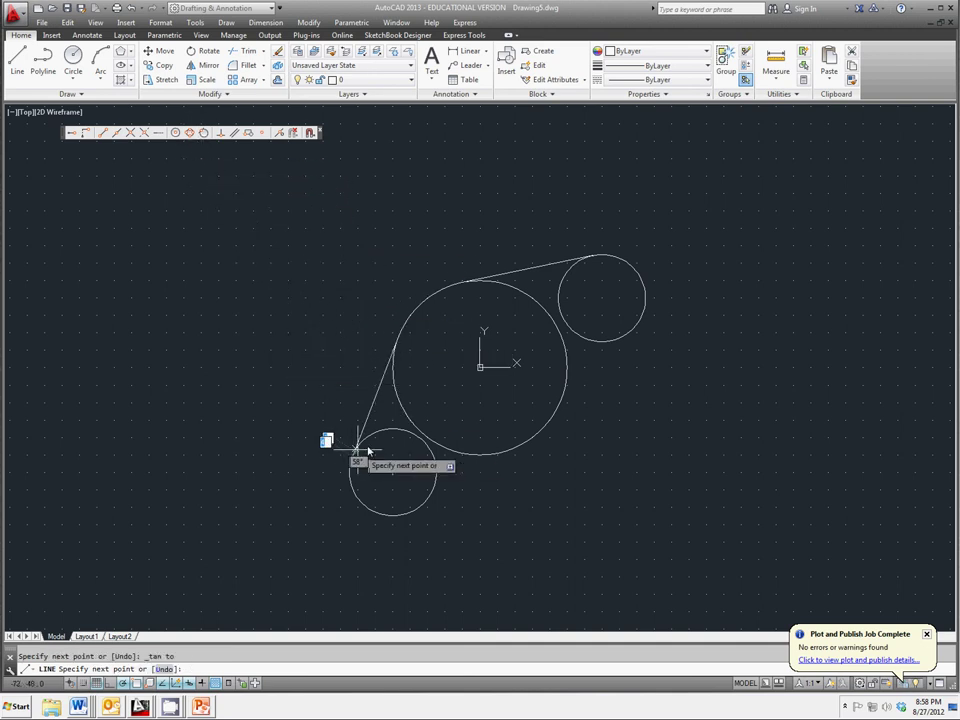
{"action": "right_click", "coordinate": [317, 369]}
{"action": "left_click", "coordinate": [334, 377]}
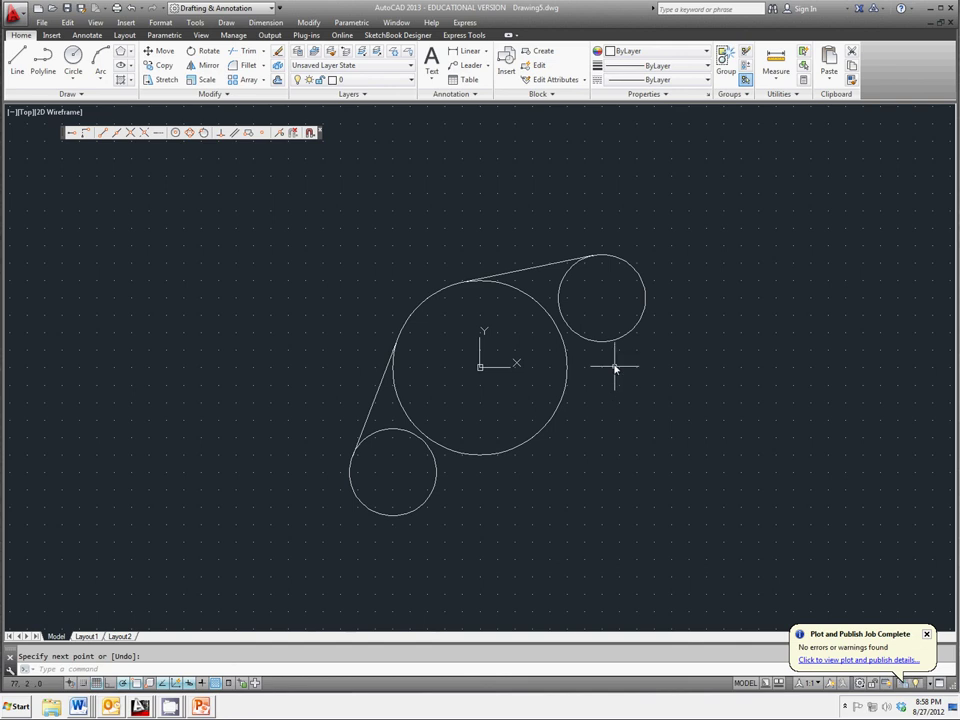
- Draw a radius-50 circle tangent to the upper-right small circle and the large circle
{"action": "left_click", "coordinate": [73, 84]}
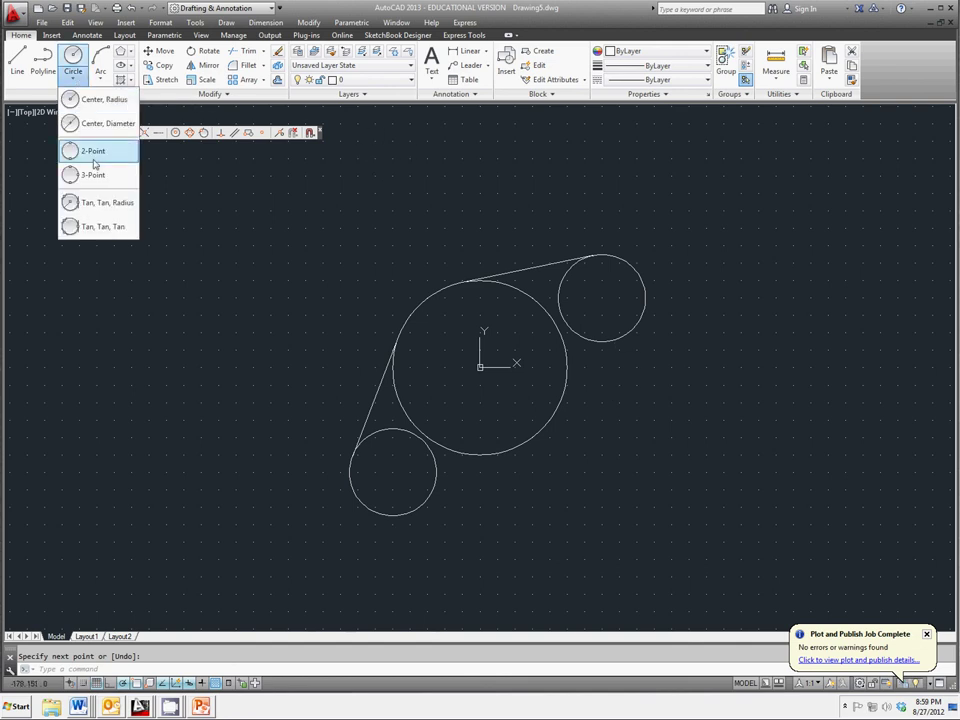
{"action": "left_click", "coordinate": [119, 205]}
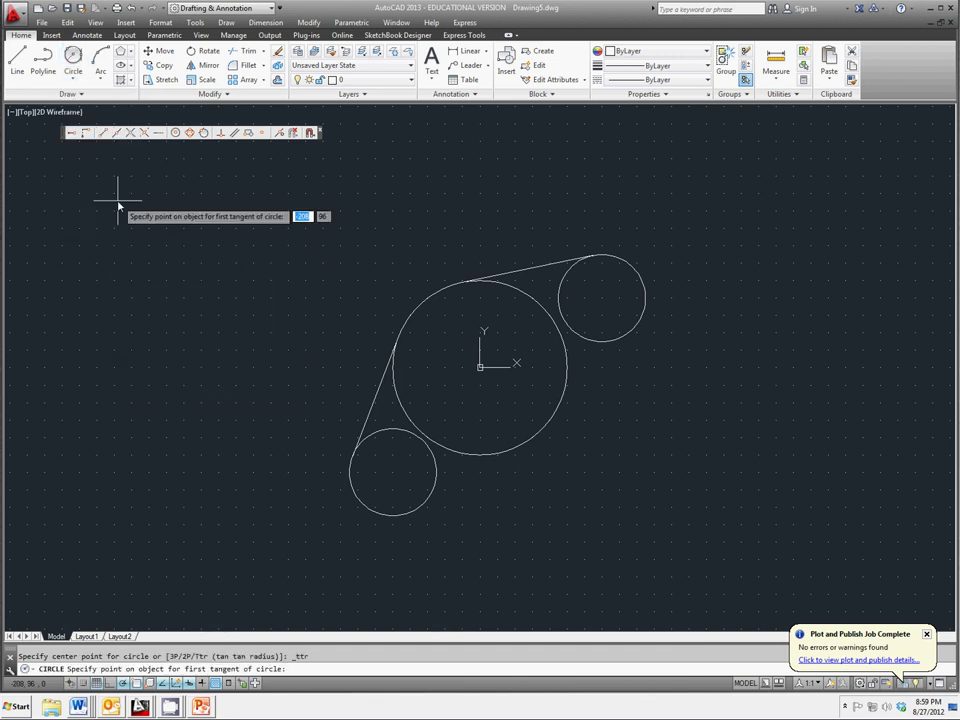
{"action": "left_click", "coordinate": [597, 343]}
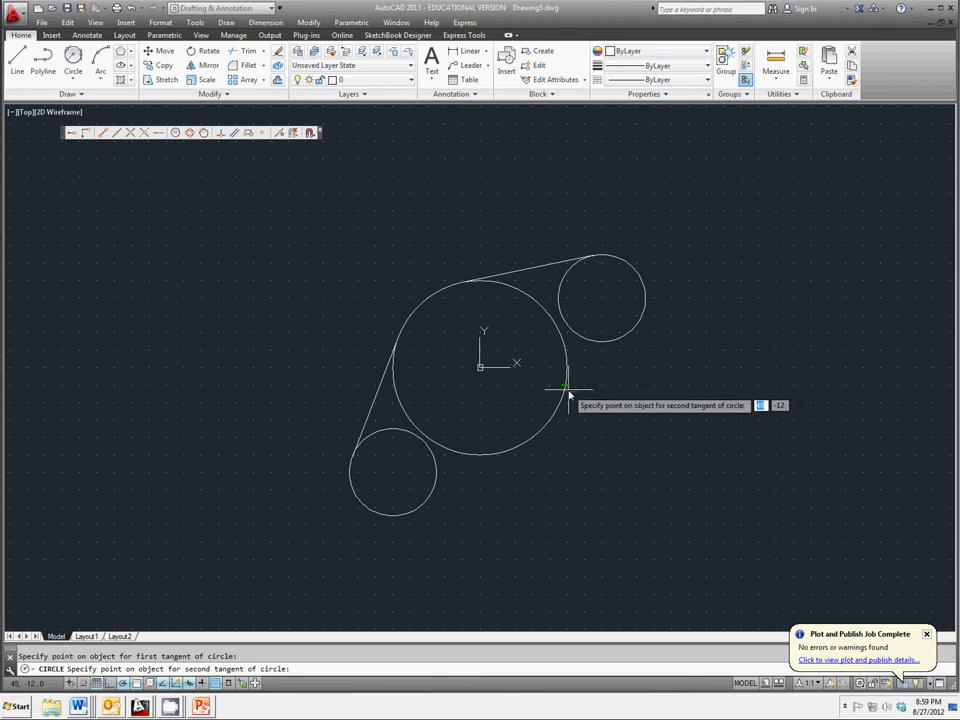
{"action": "left_click", "coordinate": [567, 392]}
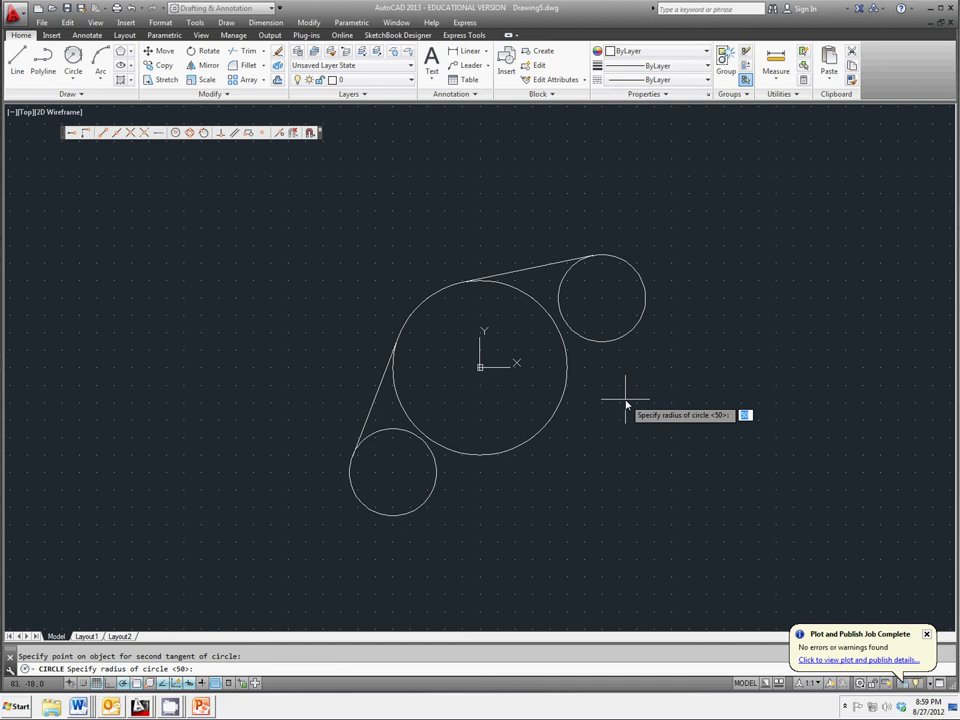
{"action": "type", "text": "5"}
{"action": "key", "text": "Return"}
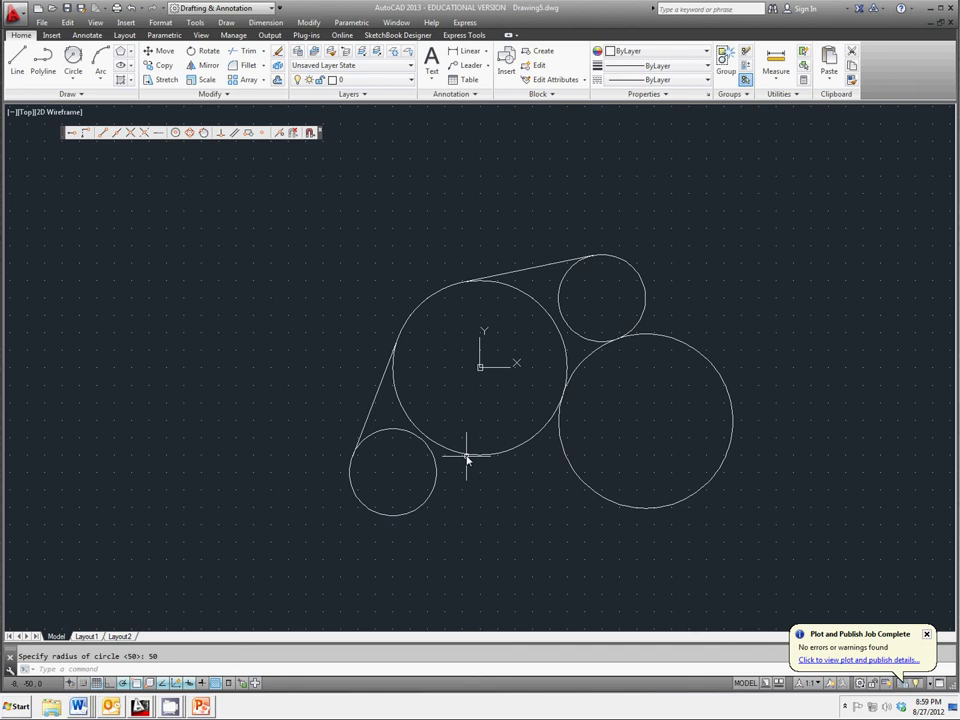
- Draw a radius-40 circle tangent to the lower-left small circle and the large circle
{"action": "left_click", "coordinate": [73, 80]}
{"action": "left_click", "coordinate": [100, 190]}
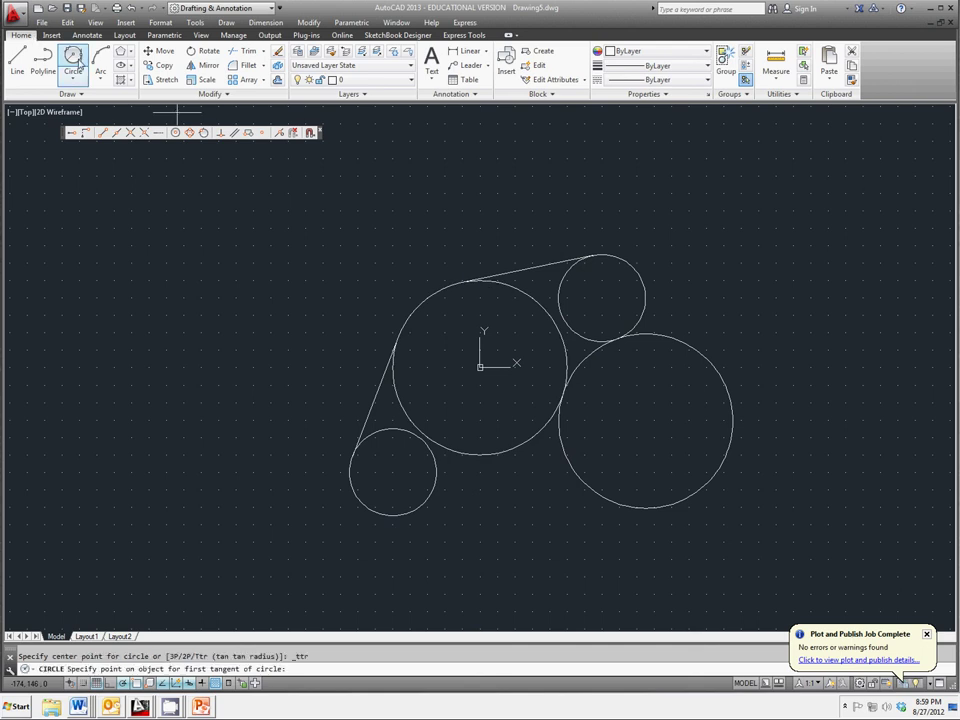
{"action": "left_click", "coordinate": [465, 455]}
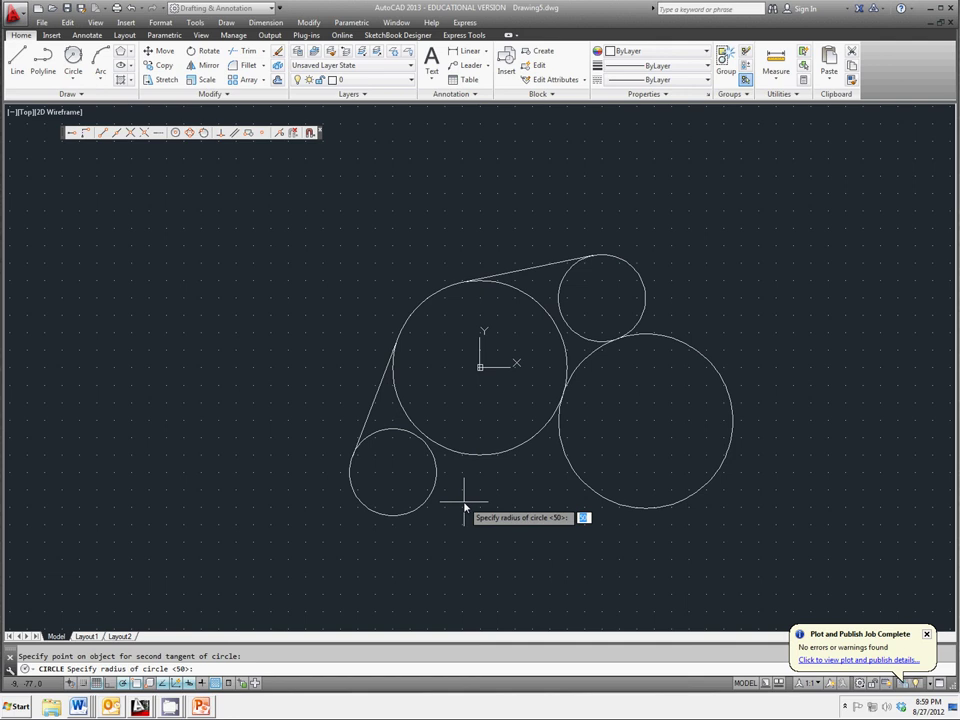
{"action": "type", "text": "40"}
{"action": "key", "text": "Return"}
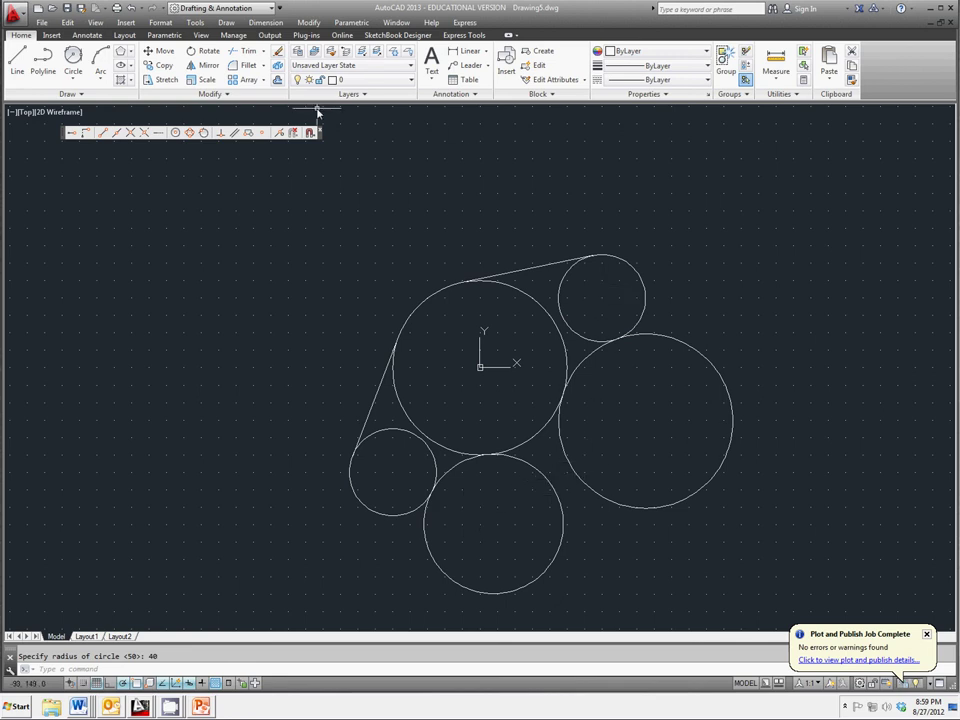
- Trim the inner upper-right arcs of the small circle and the large circle
{"action": "left_click", "coordinate": [247, 52]}
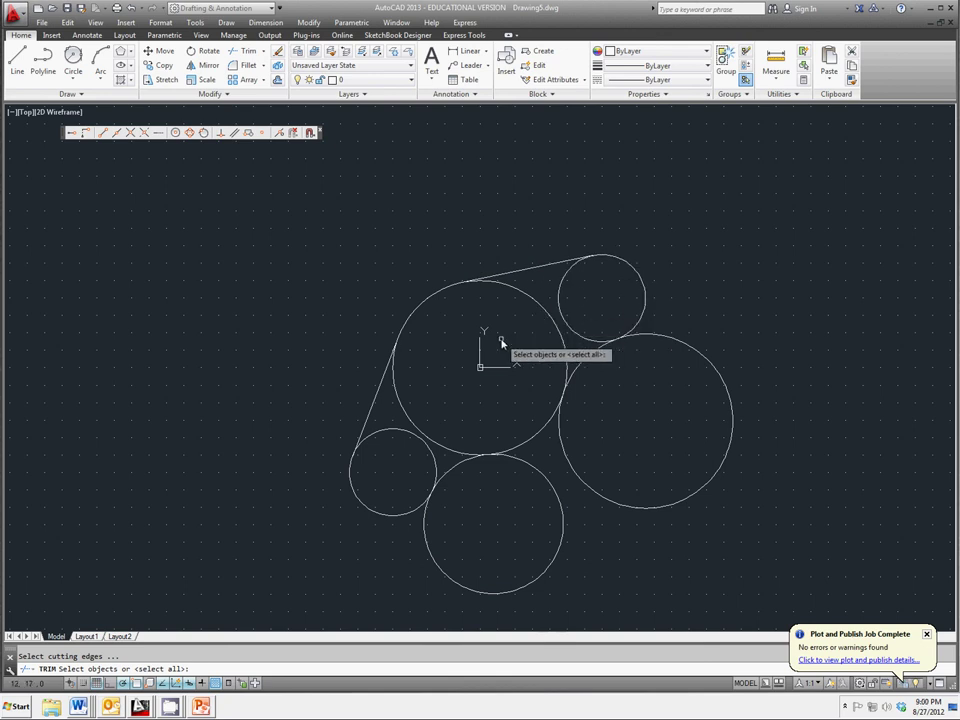
{"action": "left_click", "coordinate": [528, 271]}
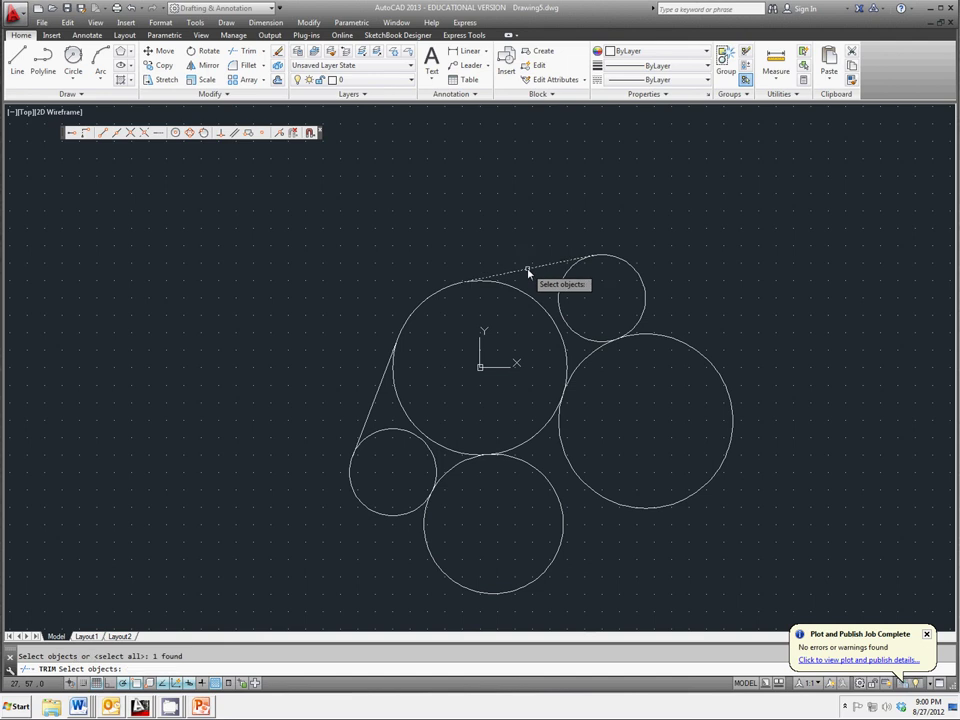
{"action": "left_click", "coordinate": [586, 370]}
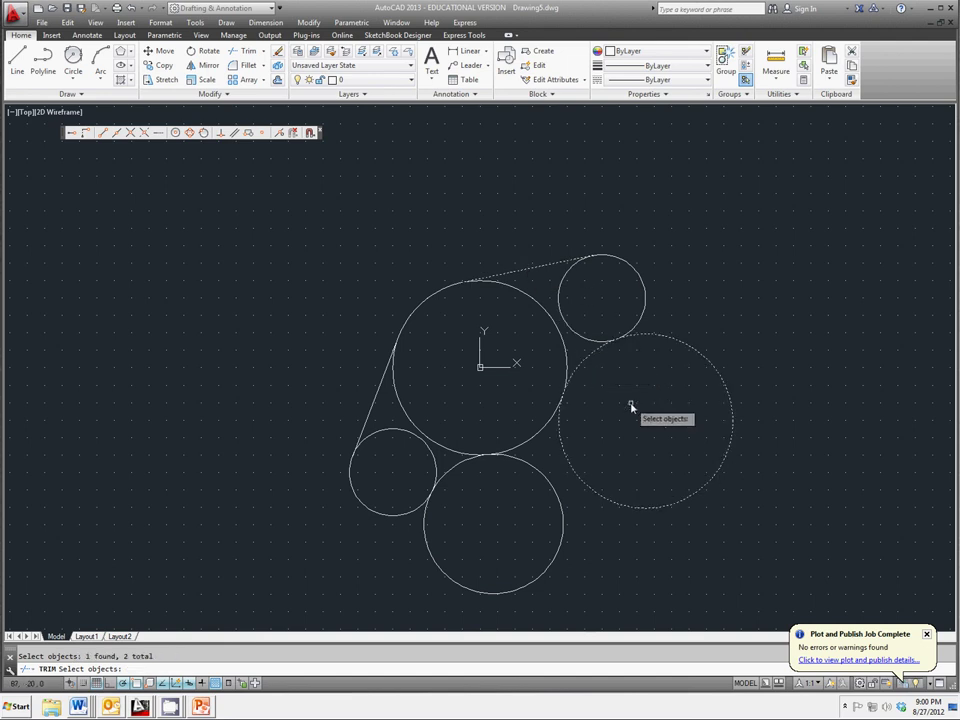
{"action": "key", "text": "Return"}
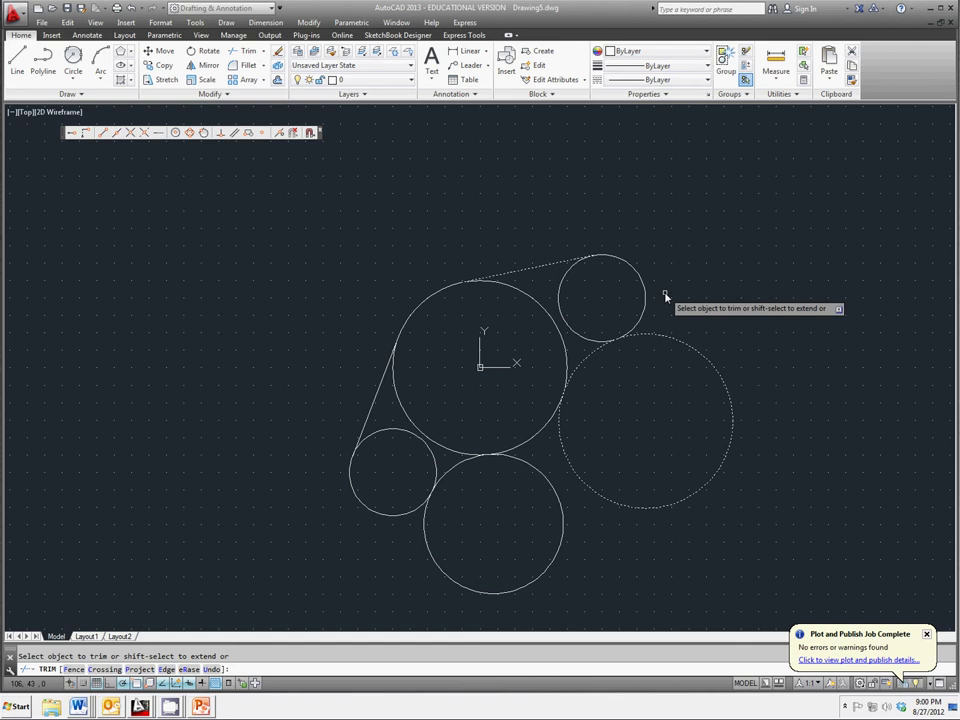
{"action": "left_click", "coordinate": [561, 316]}
{"action": "left_click", "coordinate": [553, 321]}
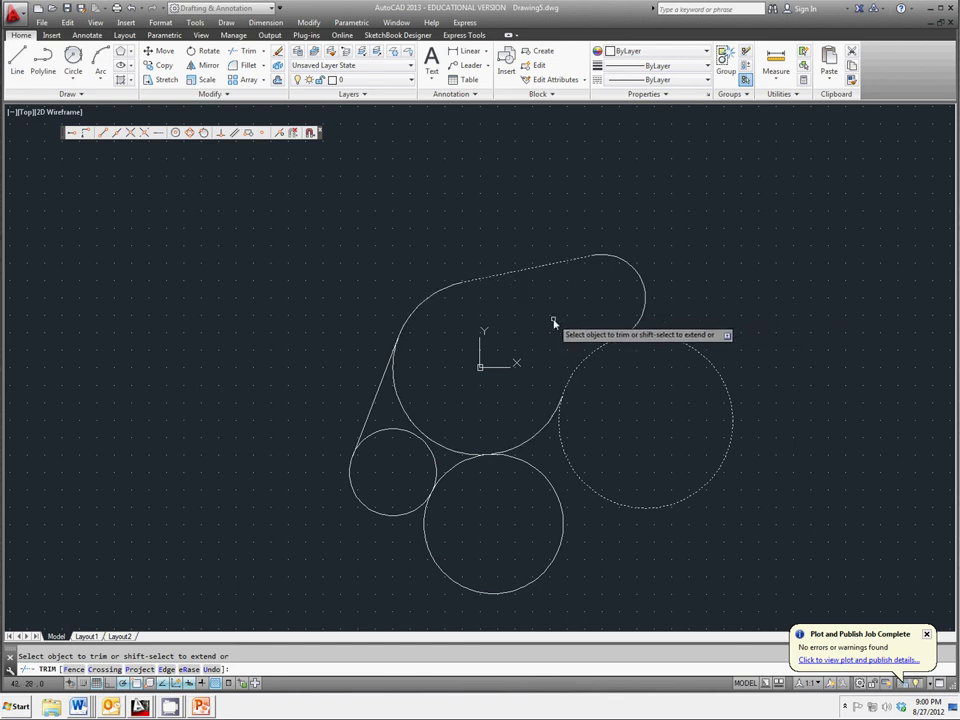
{"action": "right_click", "coordinate": [554, 322]}
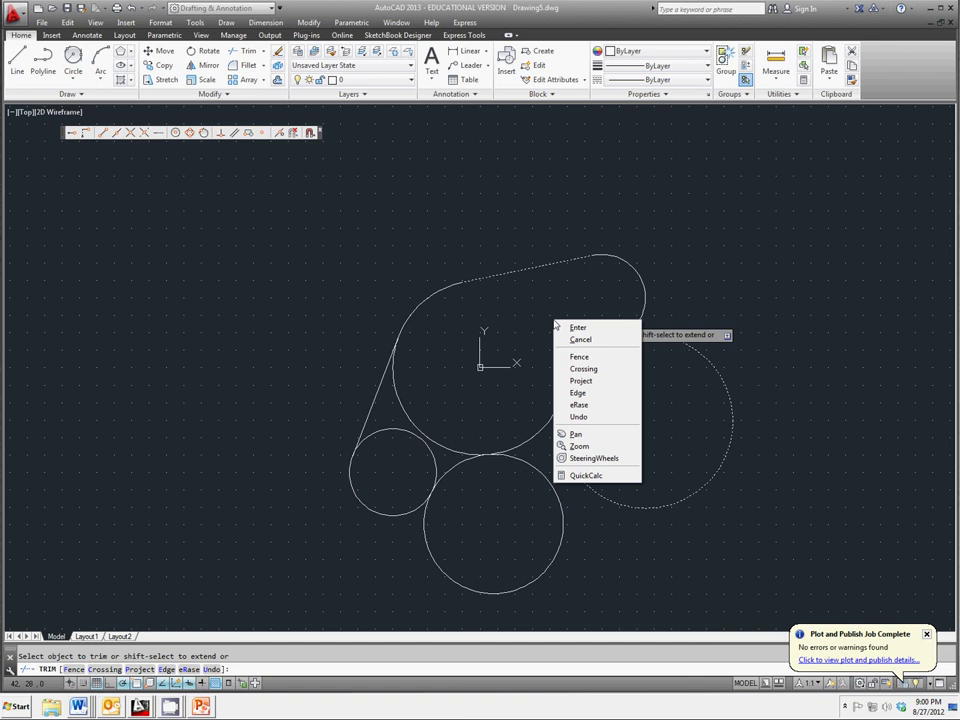
{"action": "left_click", "coordinate": [576, 327]}
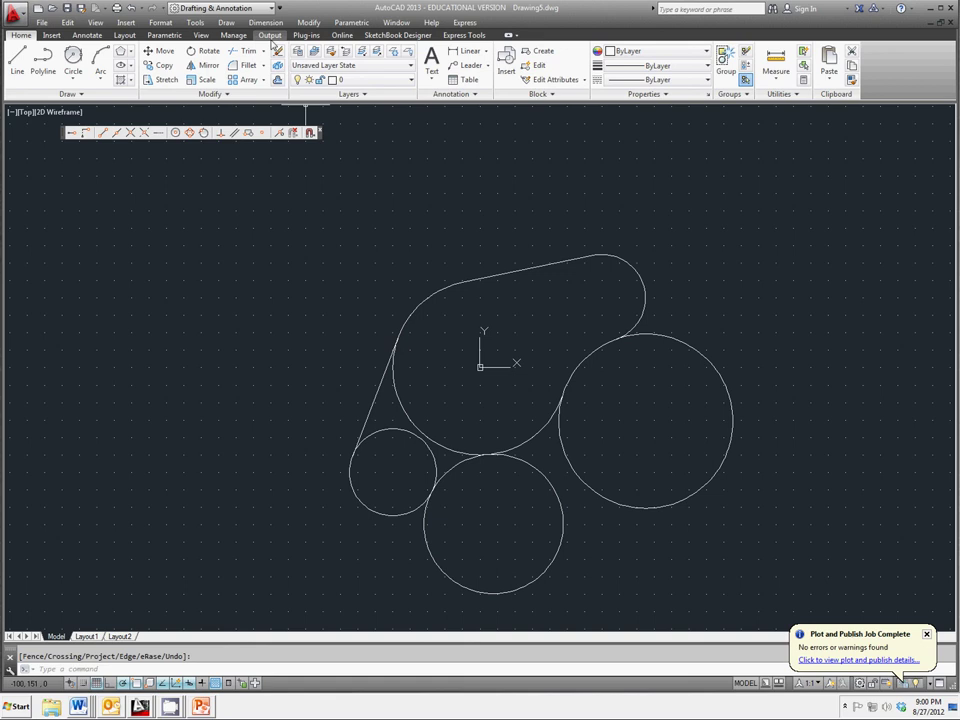
- Trim the inner lower-left arcs of the small circle and the large circle
{"action": "left_click", "coordinate": [241, 51]}
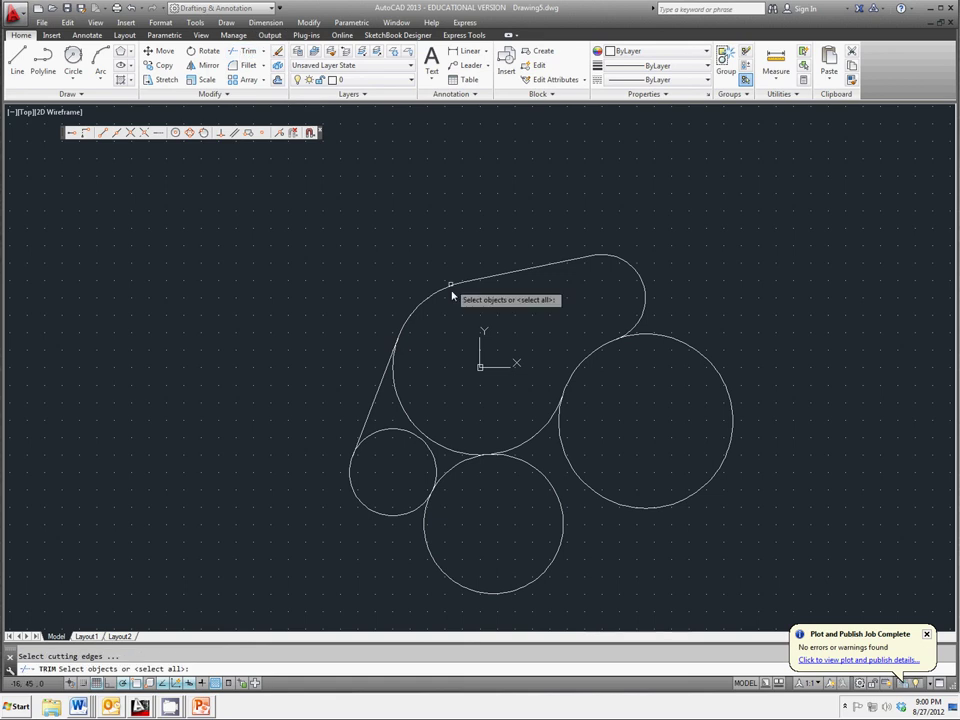
{"action": "left_click", "coordinate": [378, 393]}
{"action": "left_click", "coordinate": [452, 474]}
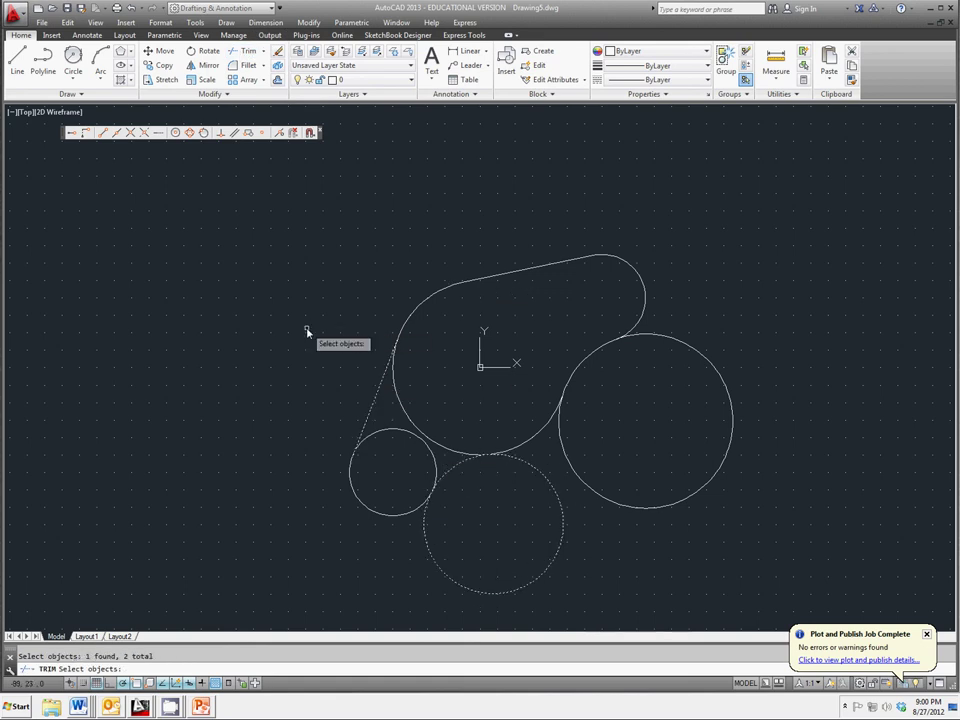
{"action": "key", "text": "Return"}
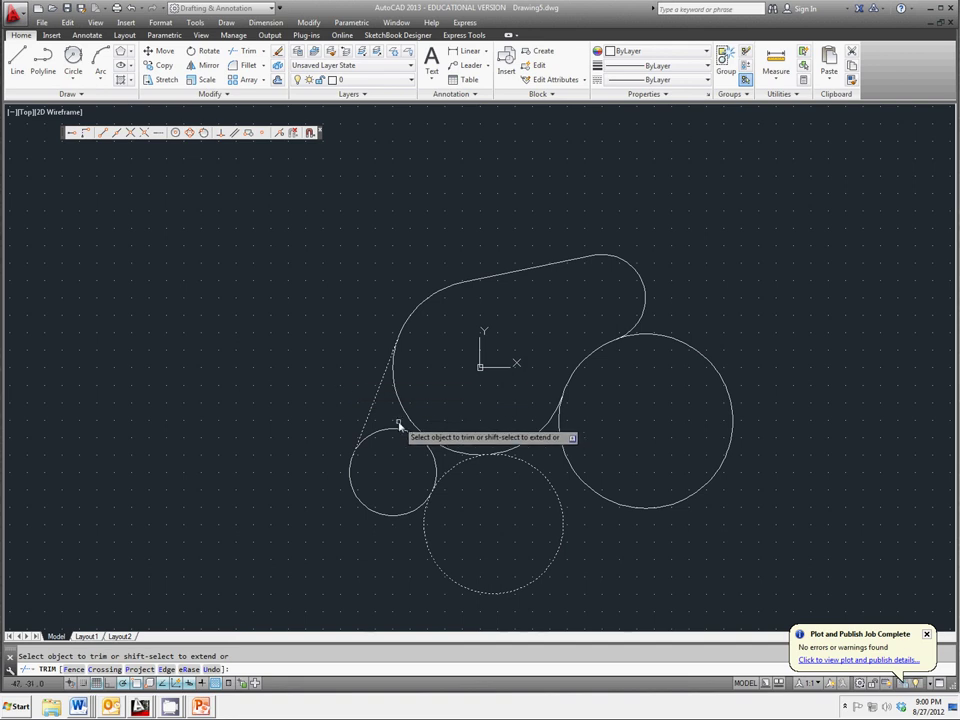
{"action": "left_click", "coordinate": [400, 434]}
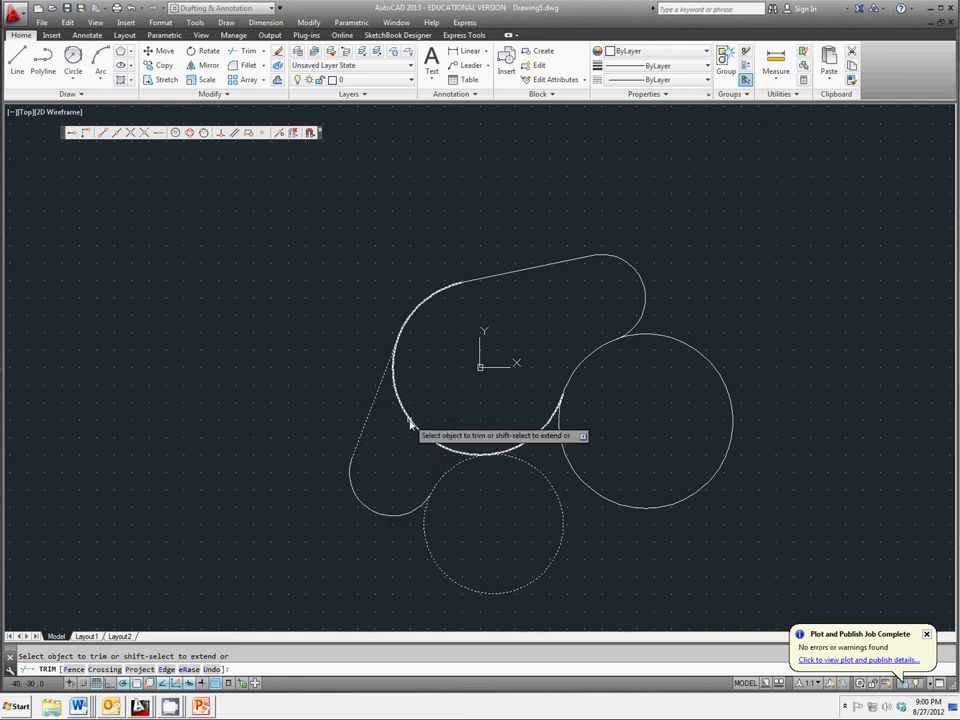
{"action": "left_click", "coordinate": [410, 424]}
{"action": "right_click", "coordinate": [410, 424]}
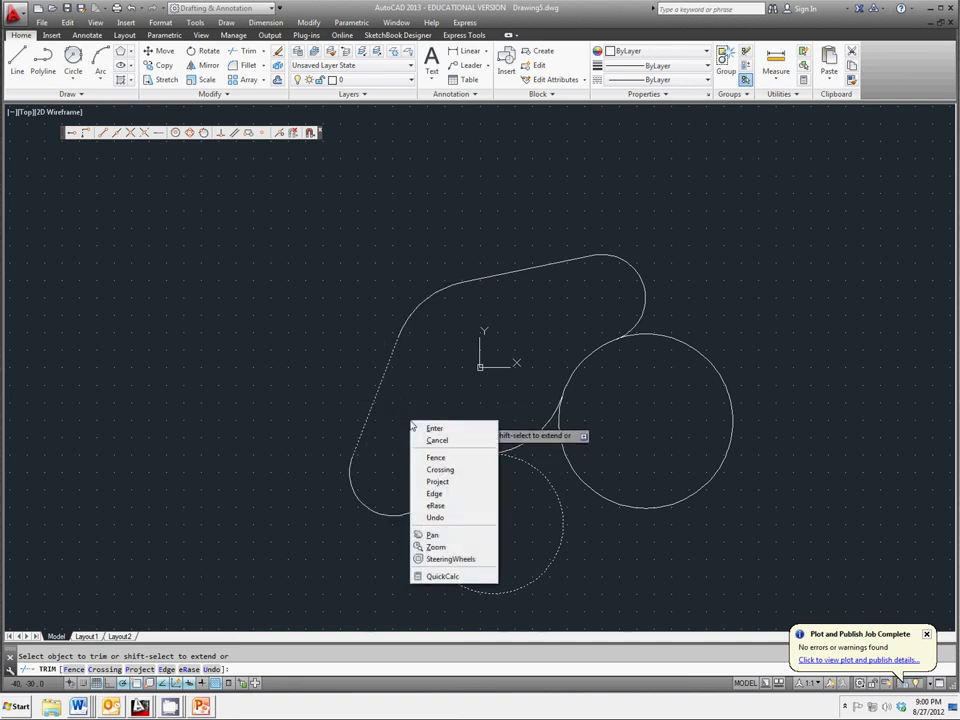
{"action": "left_click", "coordinate": [436, 428]}
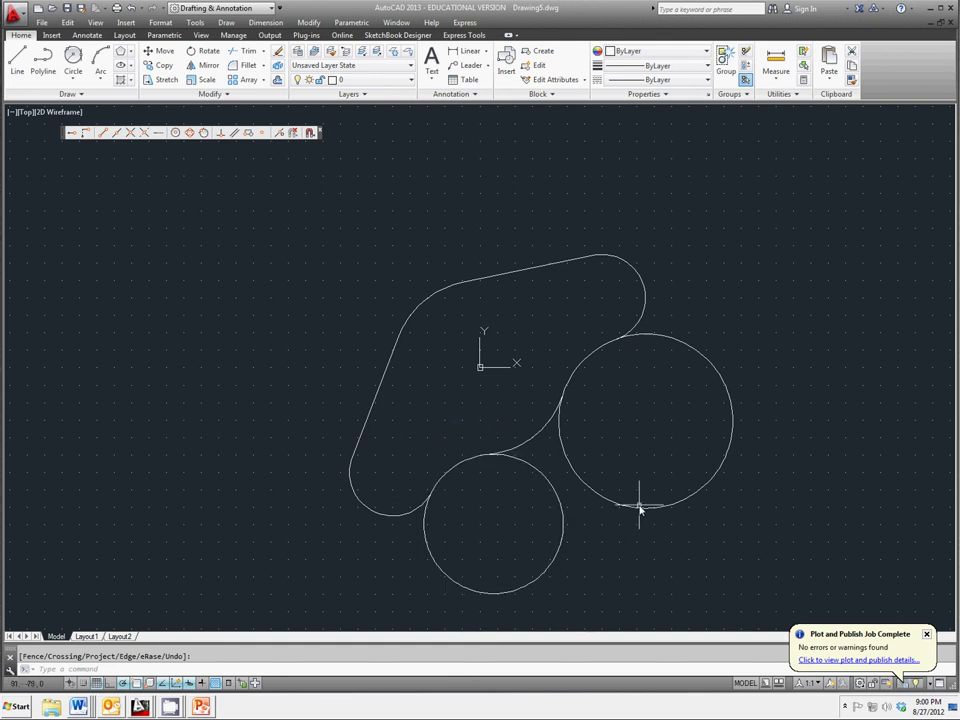
- Trim away the unwanted portion of the bottom circle
{"action": "left_click", "coordinate": [233, 55]}
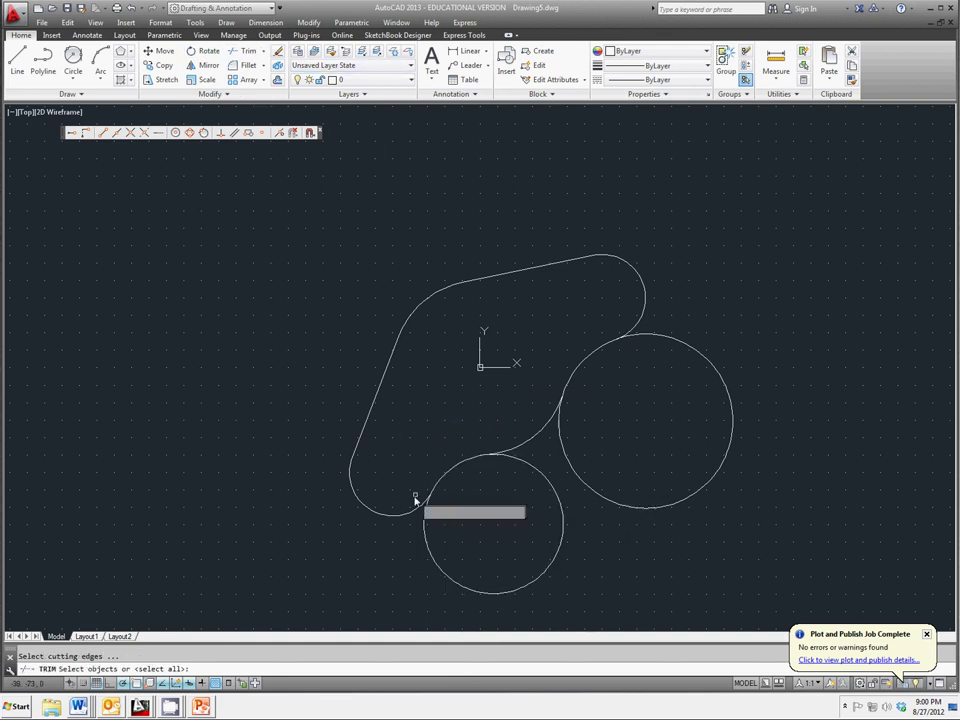
{"action": "left_click", "coordinate": [413, 515]}
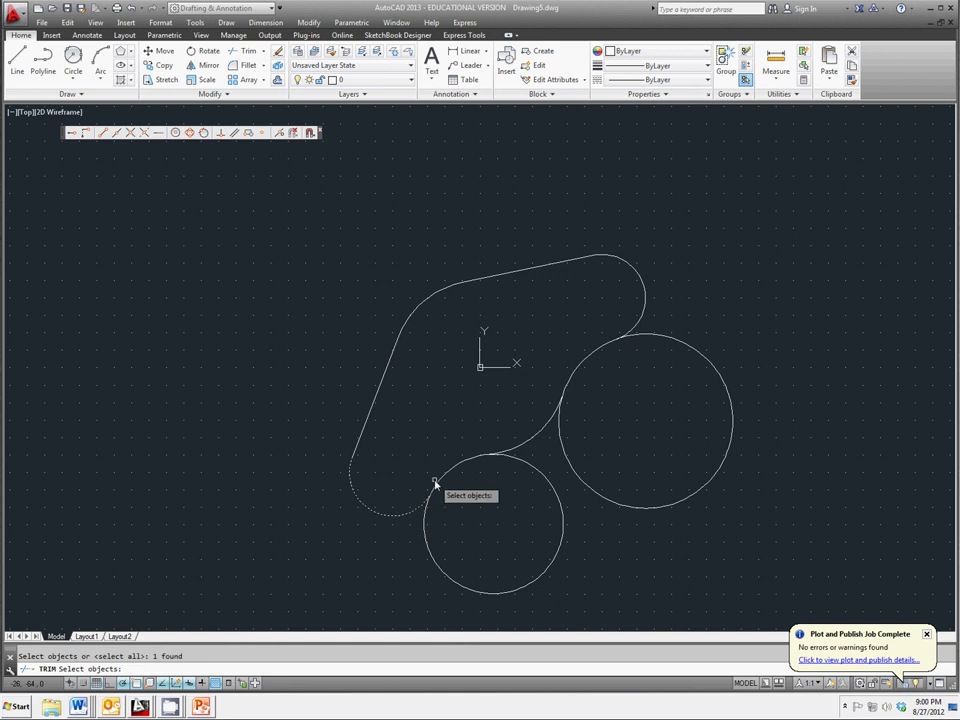
{"action": "left_click", "coordinate": [513, 452]}
{"action": "key", "text": "Return"}
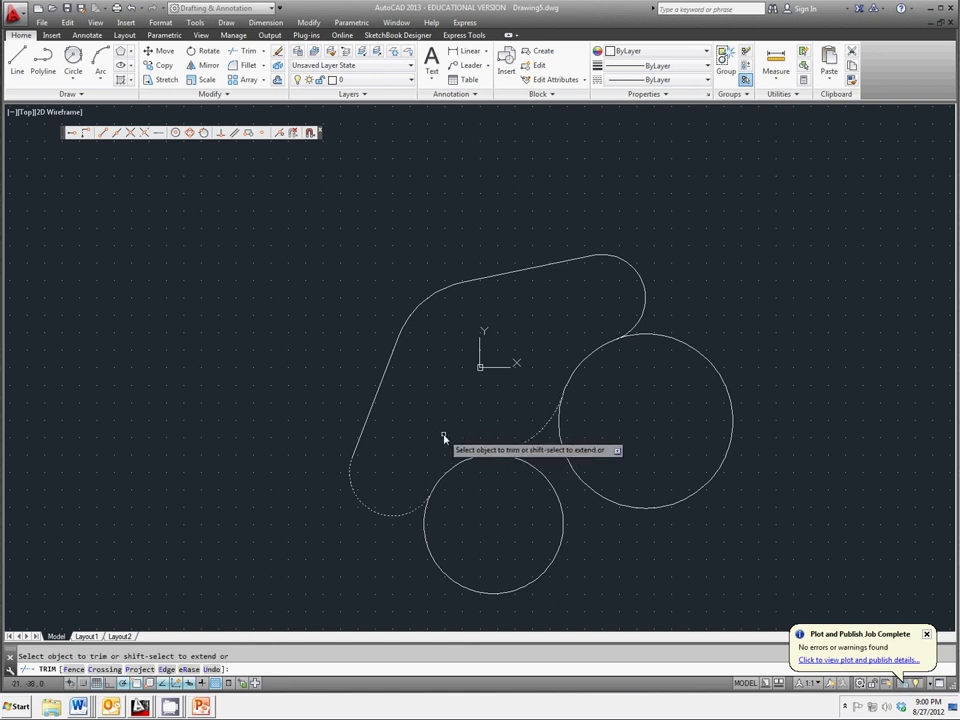
{"action": "left_click", "coordinate": [529, 583]}
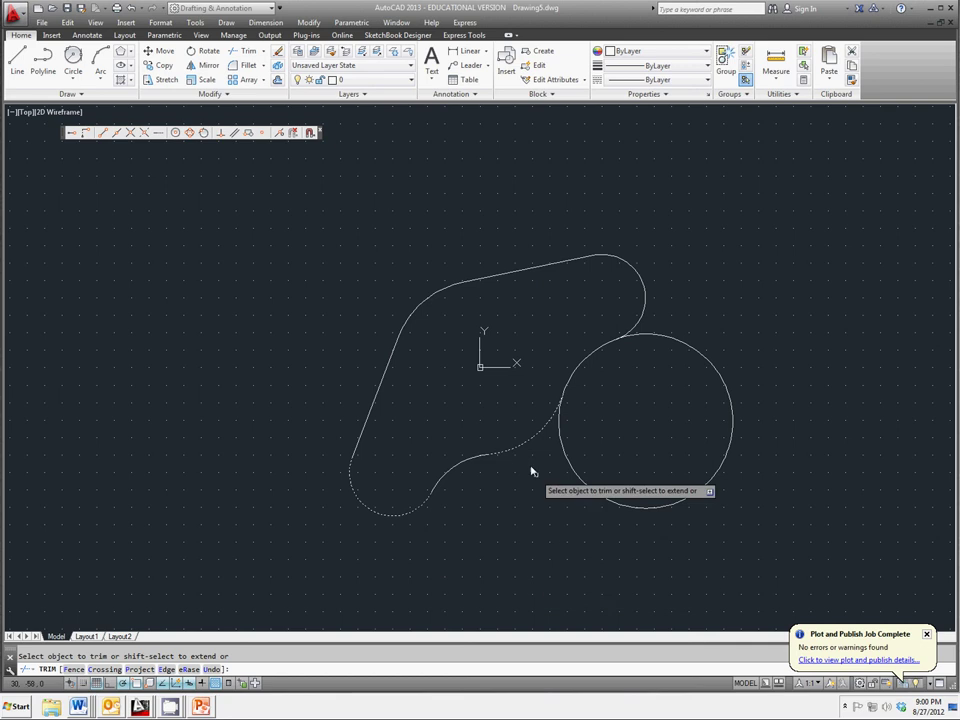
{"action": "right_click", "coordinate": [480, 411]}
{"action": "left_click", "coordinate": [497, 416]}
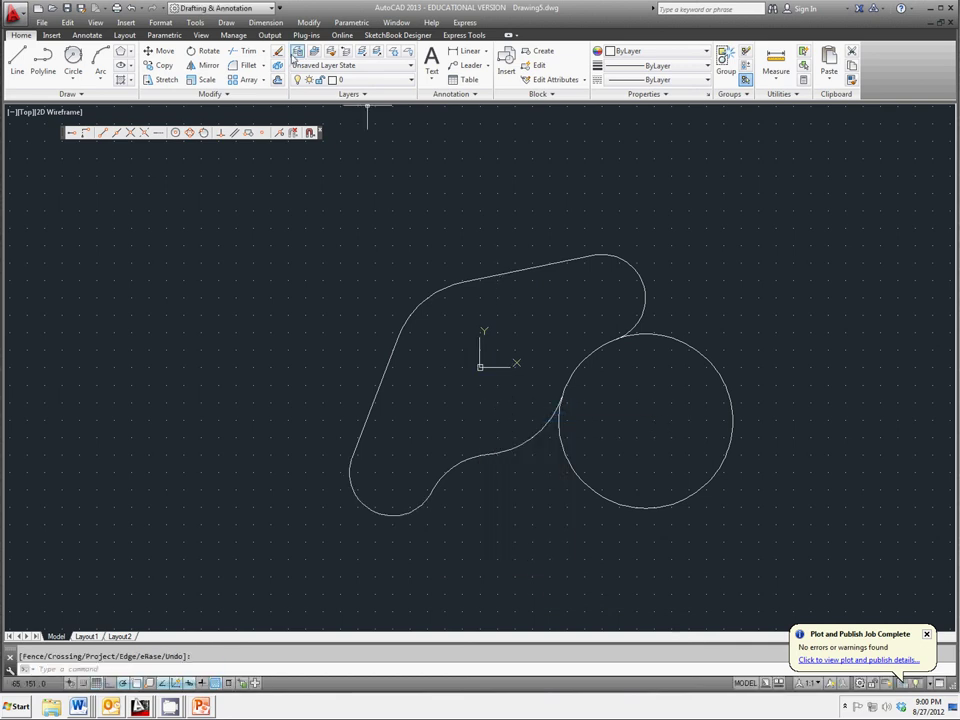
- Trim away the right part of the large right circle
{"action": "left_click", "coordinate": [241, 51]}
{"action": "left_click", "coordinate": [548, 412]}
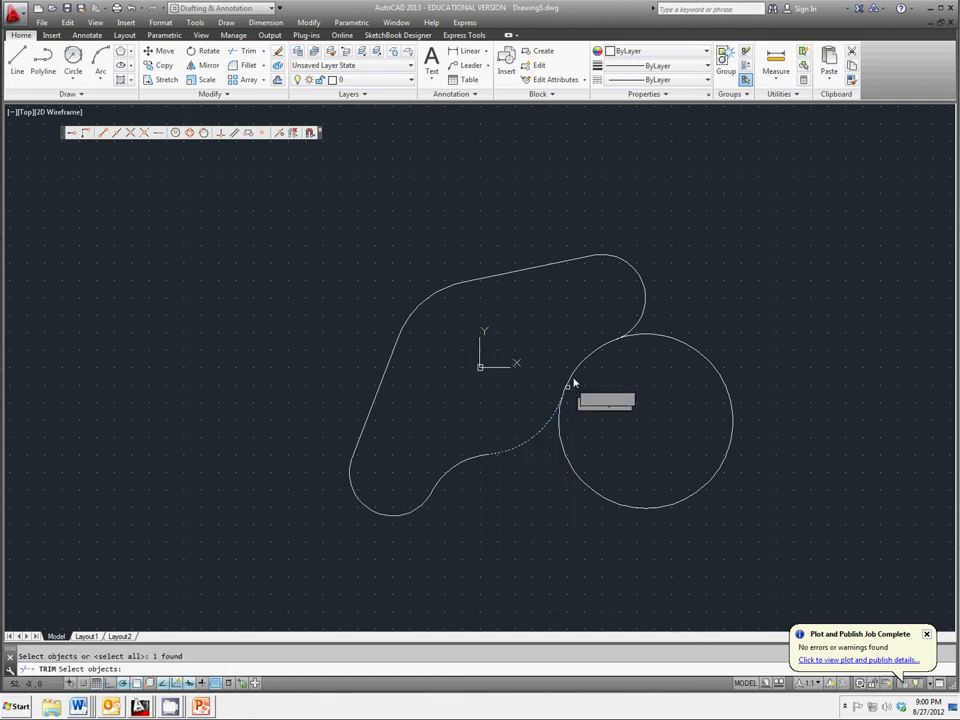
{"action": "left_click", "coordinate": [637, 332]}
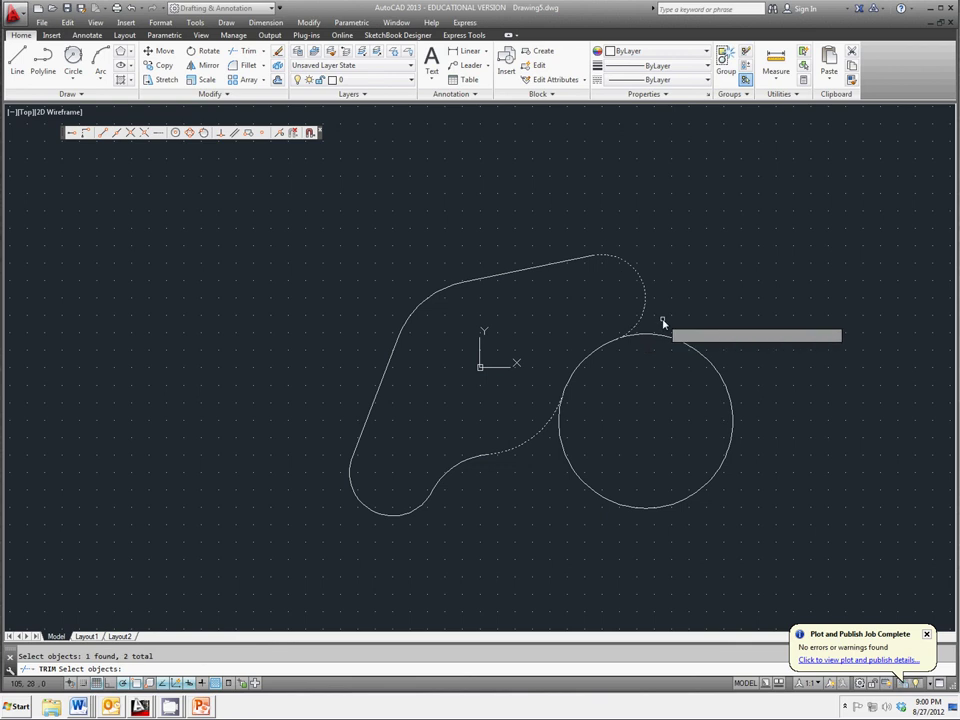
{"action": "key", "text": "Return"}
{"action": "left_click", "coordinate": [677, 343]}
{"action": "right_click", "coordinate": [596, 424]}
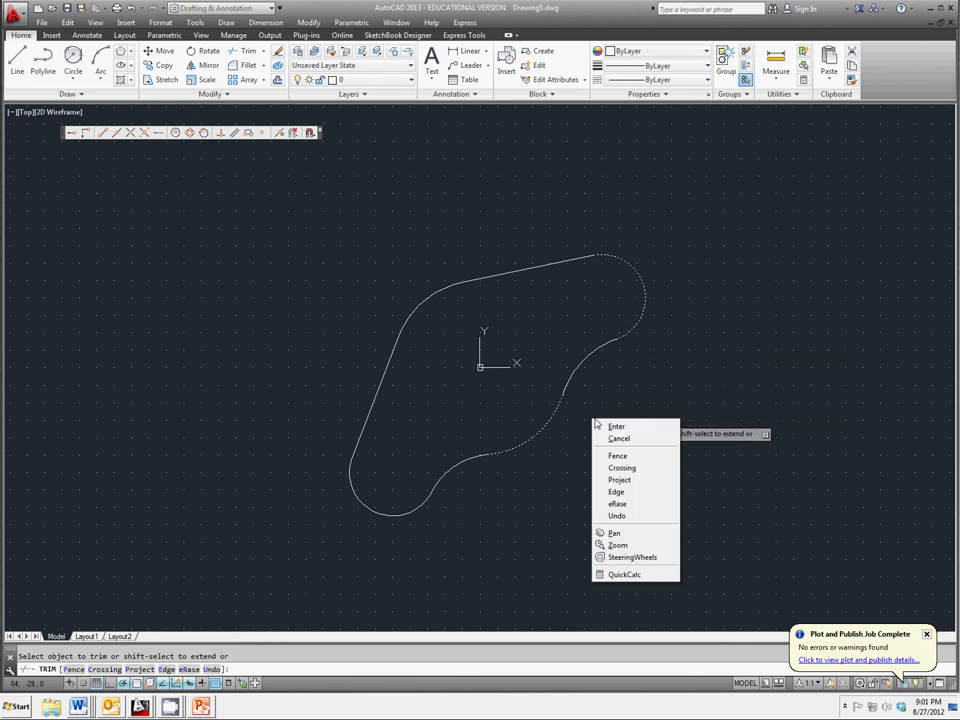
{"action": "left_click", "coordinate": [614, 426]}
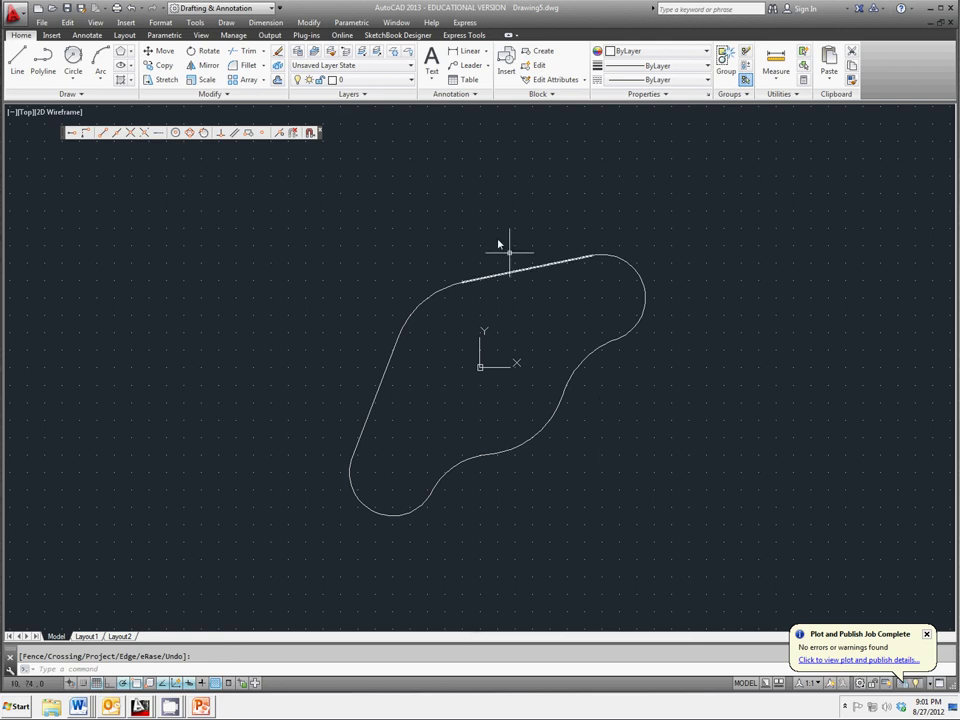
- Start a 6-sided polygon from the Rectangle/Polygon dropdown
{"action": "left_click", "coordinate": [131, 52]}
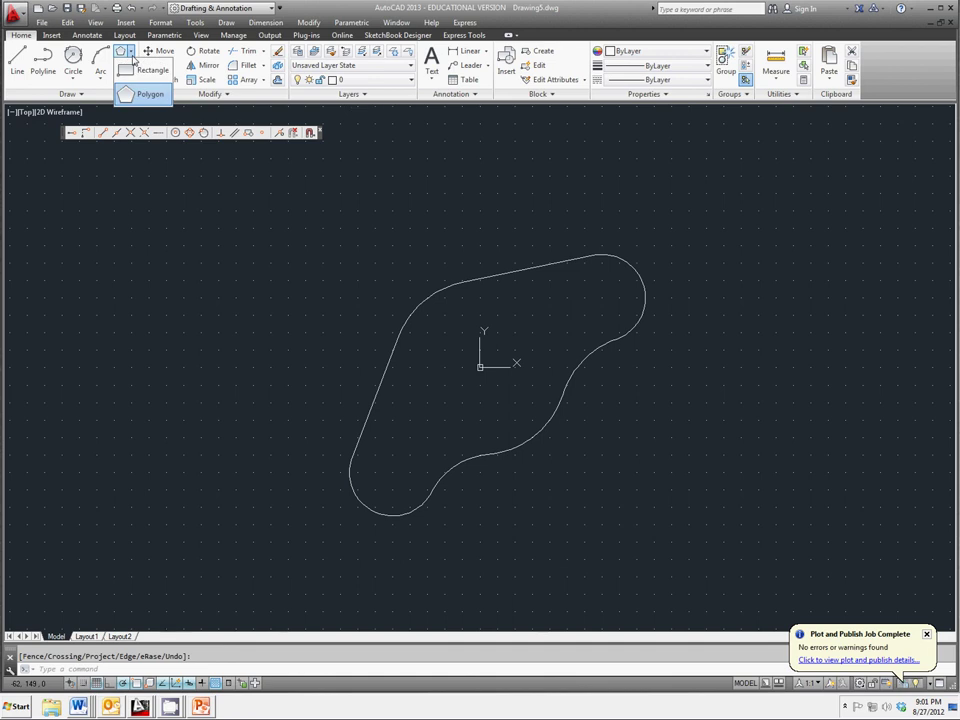
{"action": "left_click", "coordinate": [140, 70]}
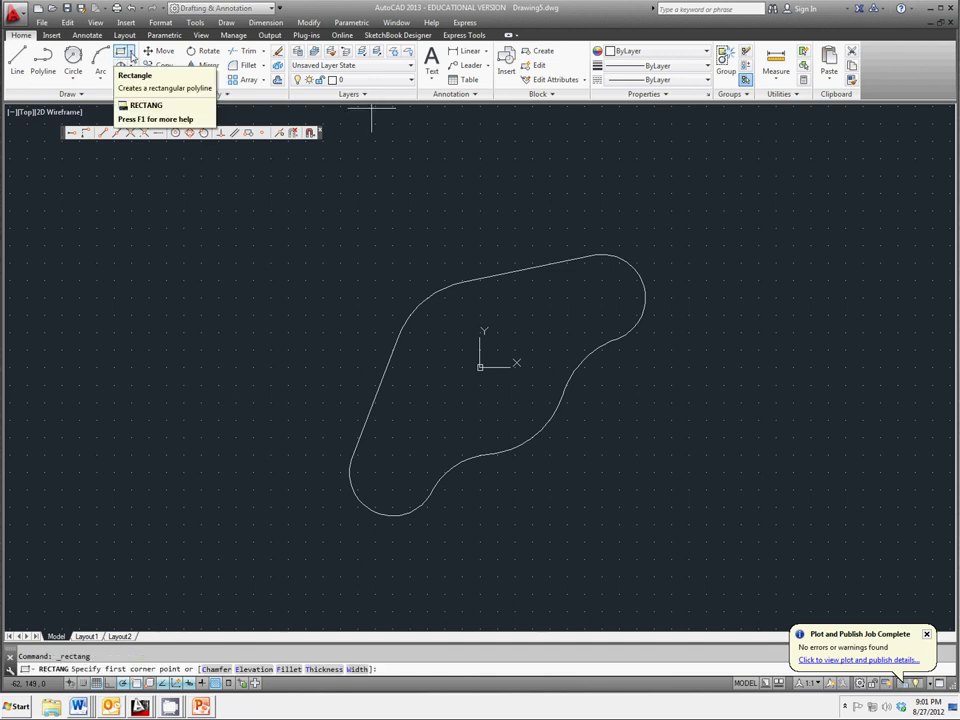
{"action": "left_click", "coordinate": [131, 53]}
{"action": "left_click", "coordinate": [146, 94]}
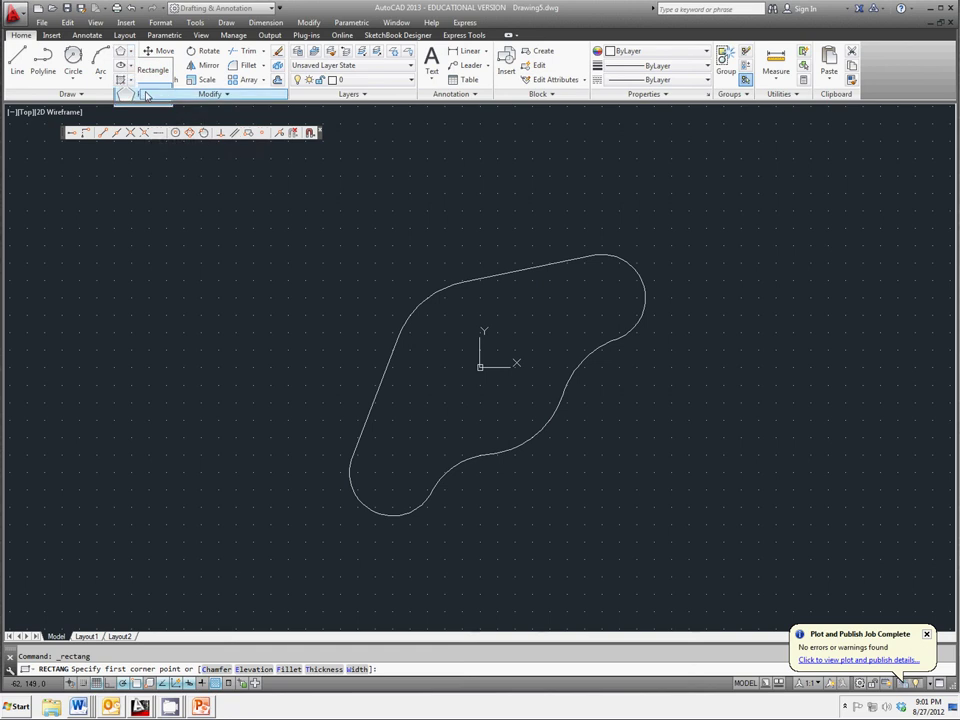
{"action": "left_click", "coordinate": [146, 94]}
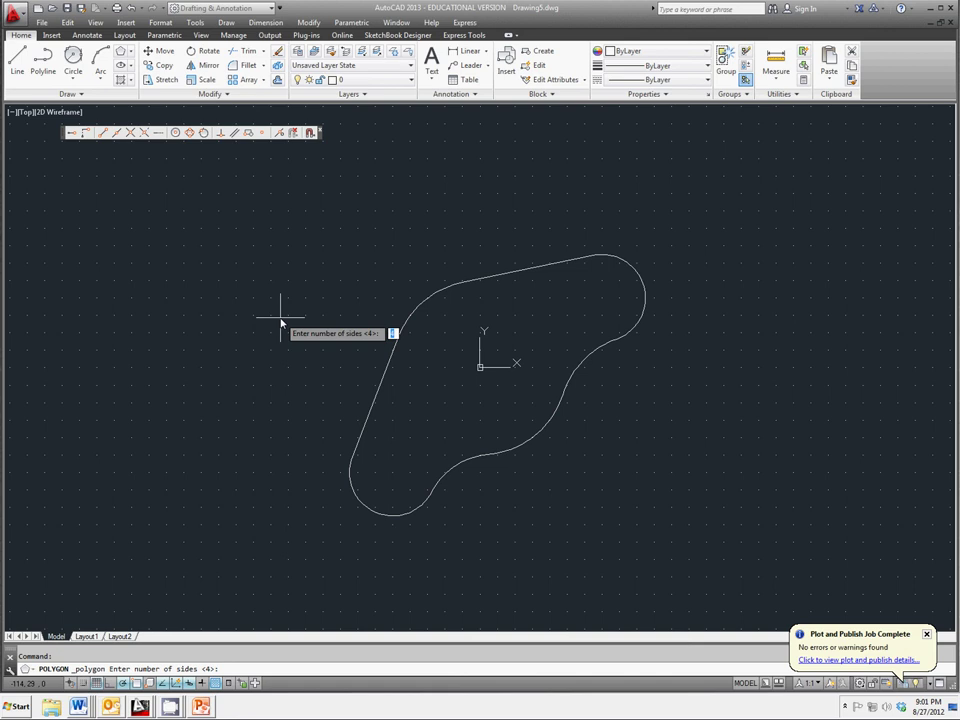
{"action": "type", "text": "6"}
{"action": "key", "text": "Return"}
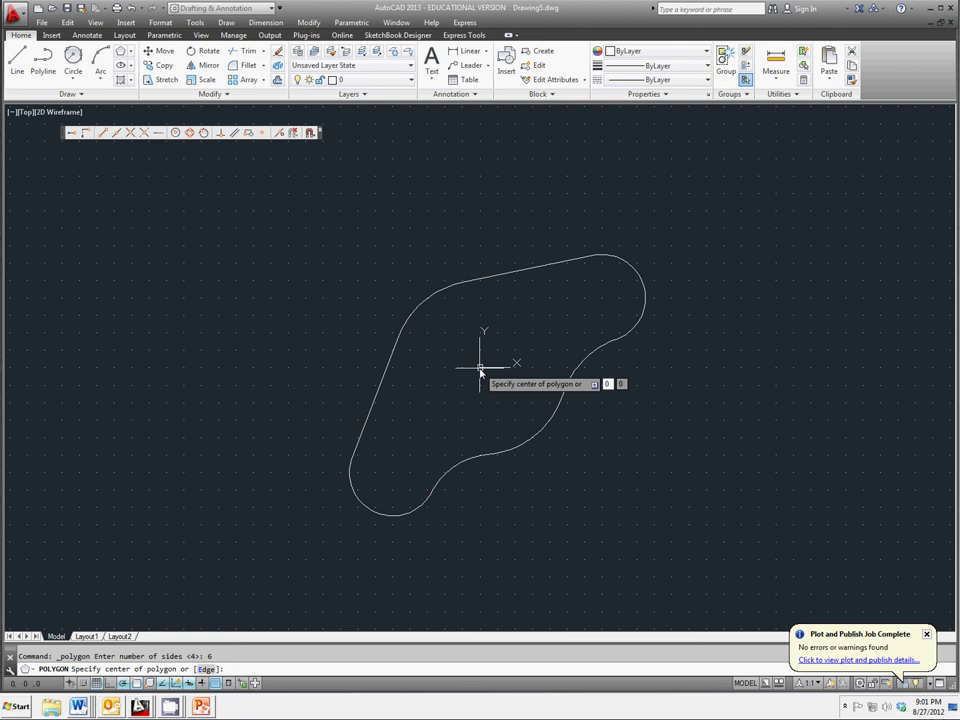
- Place the hexagon at centre 0,0, circumscribed about a radius-30 circle
{"action": "key", "text": "Tab"}
{"action": "key", "text": "Return"}
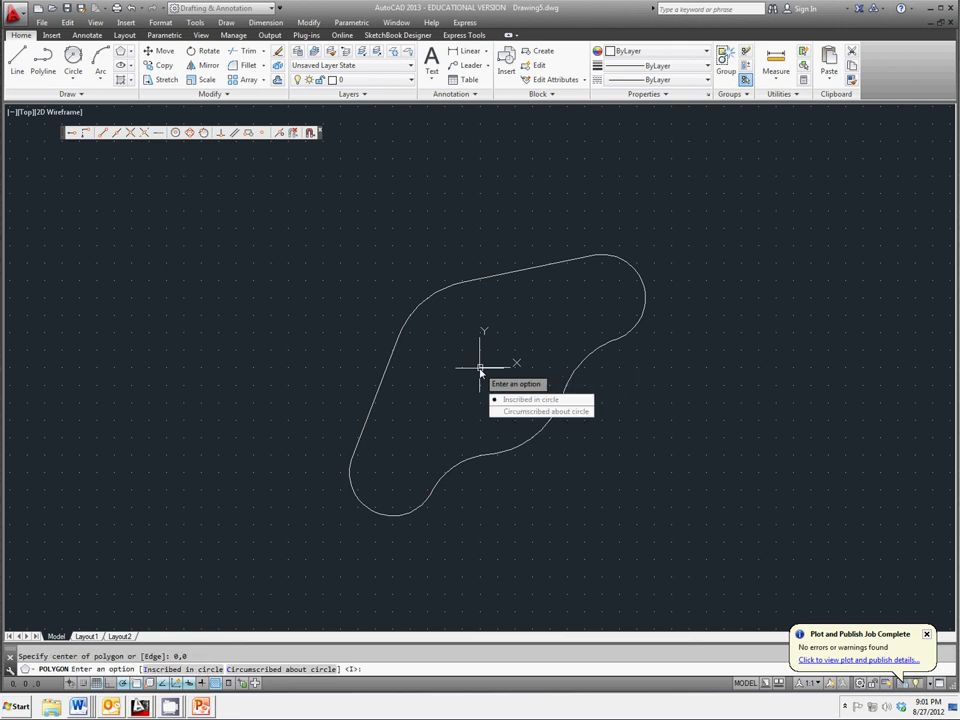
{"action": "left_click", "coordinate": [523, 413]}
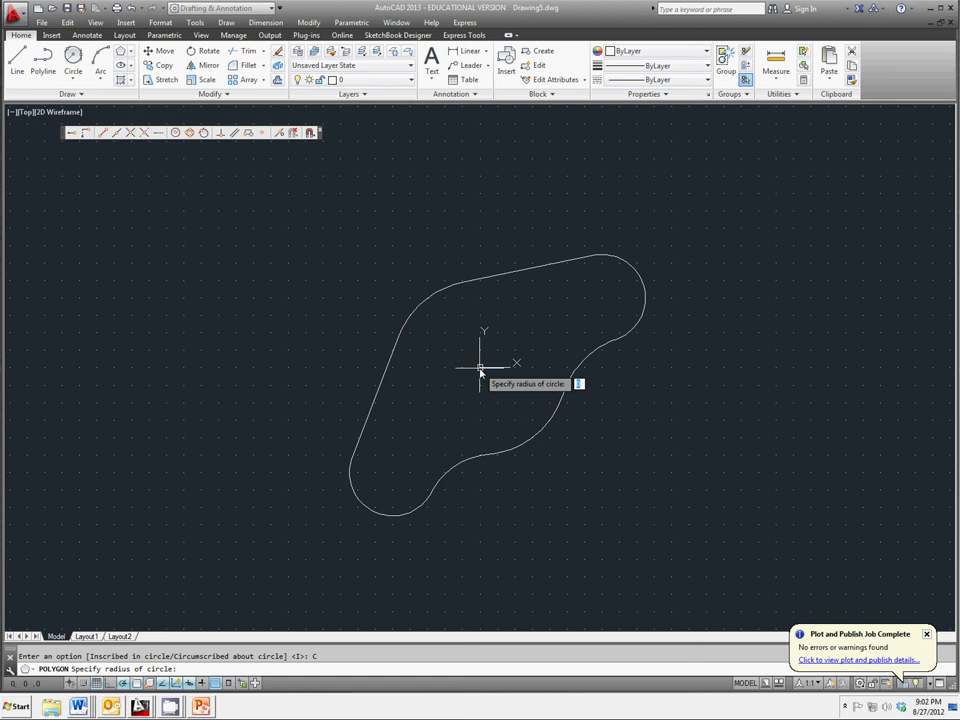
{"action": "type", "text": "30"}
{"action": "key", "text": "Return"}
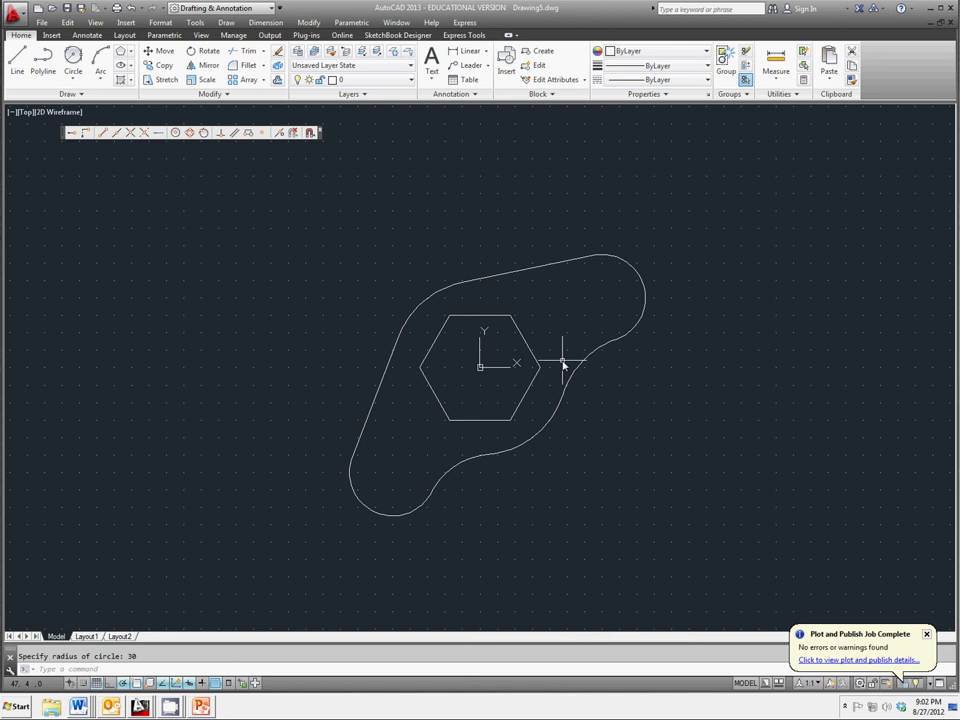
- Draw a 4-sided polygon centred on the upper-right arc's centre, circumscribed about radius 10
{"action": "left_click", "coordinate": [125, 51]}
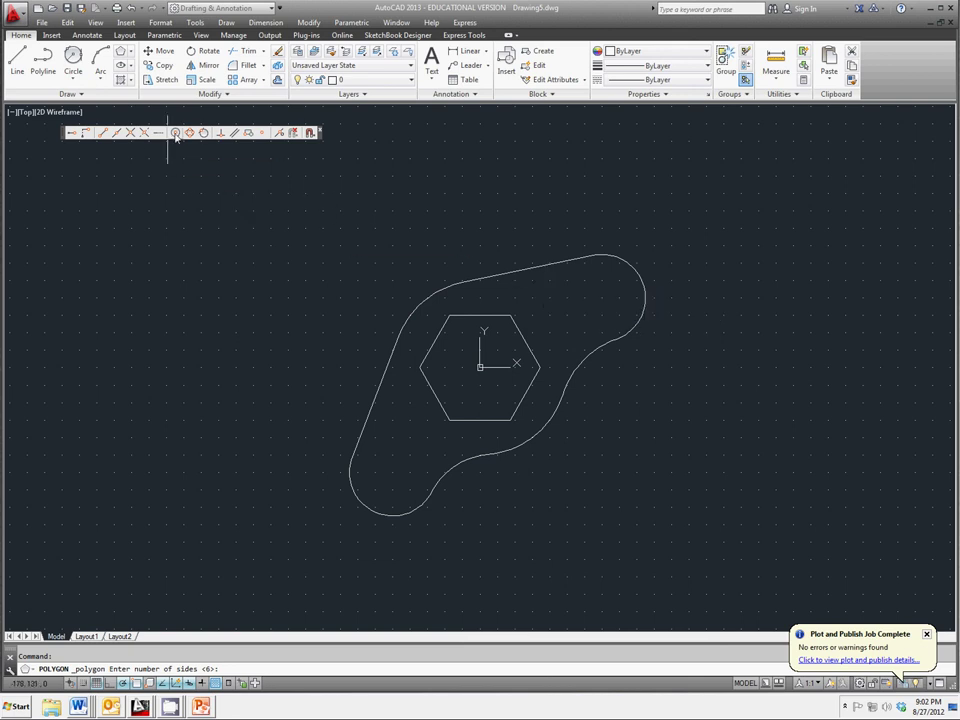
{"action": "left_click", "coordinate": [175, 133]}
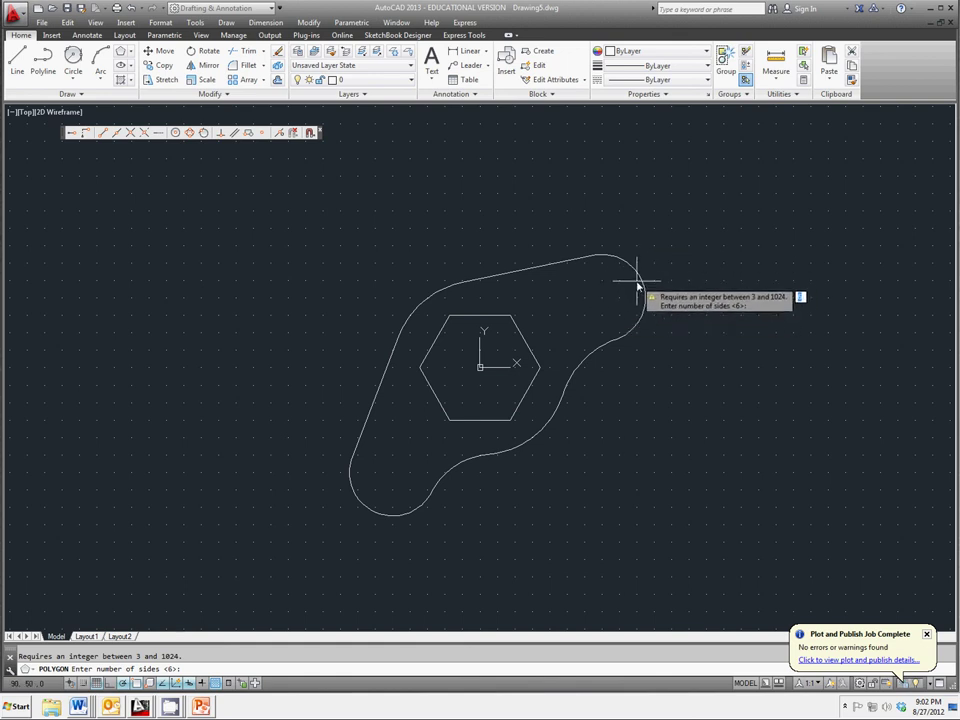
{"action": "key", "text": "Escape"}
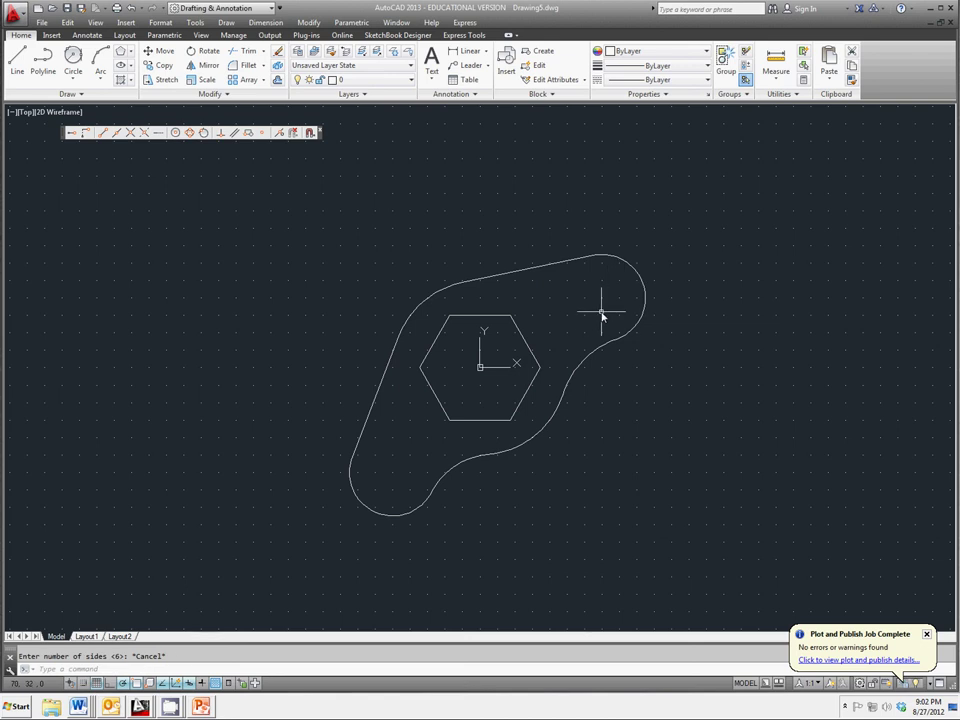
{"action": "key", "text": "Escape"}
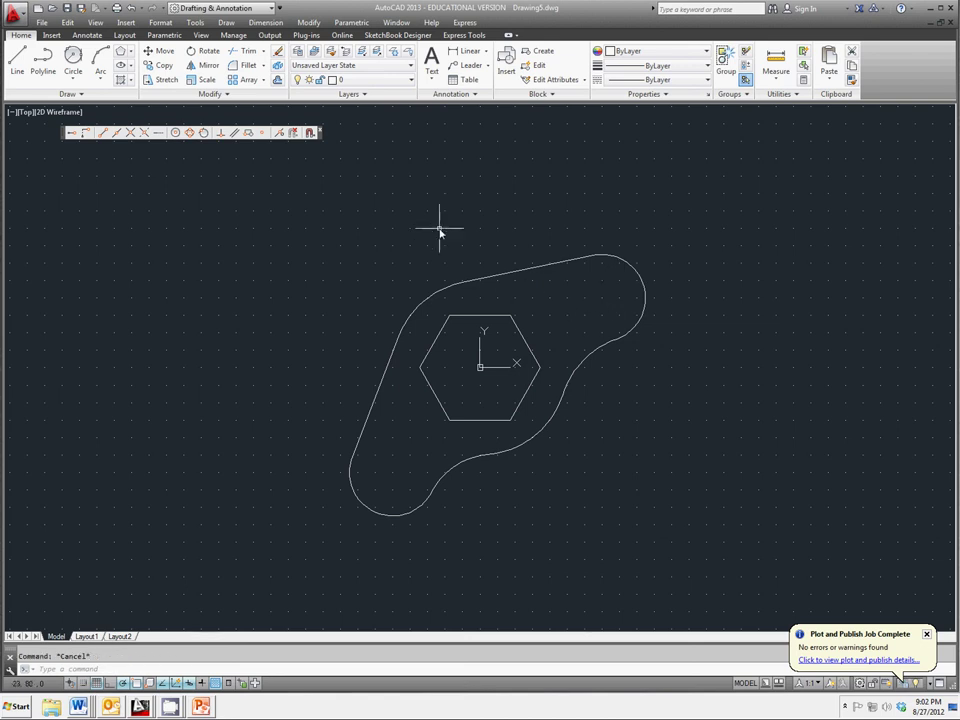
{"action": "left_click", "coordinate": [127, 53]}
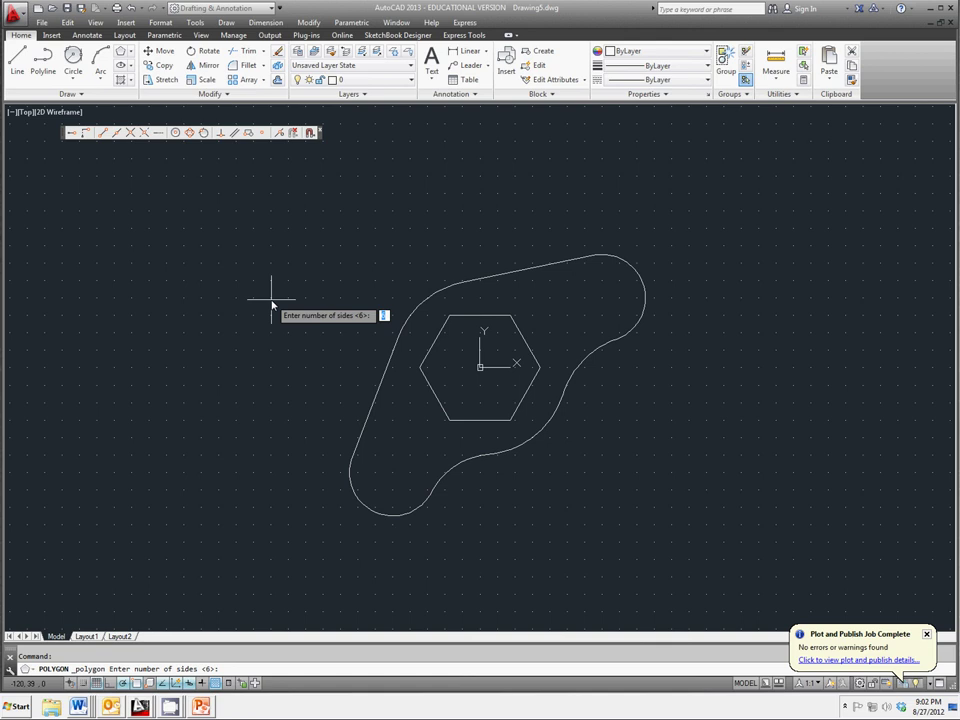
{"action": "type", "text": "4"}
{"action": "key", "text": "Return"}
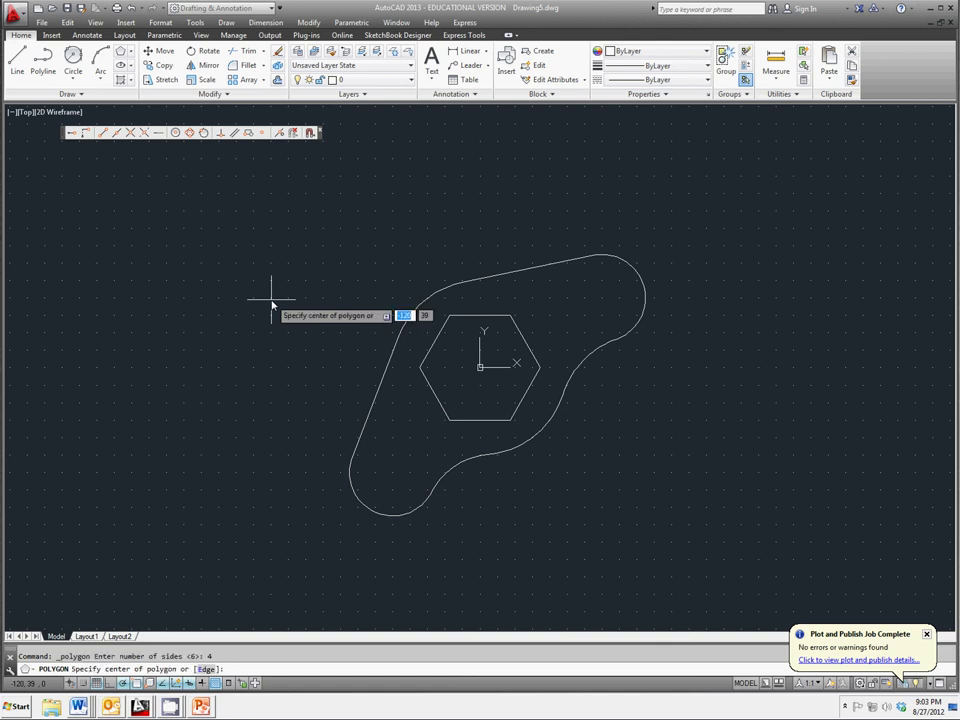
{"action": "left_click", "coordinate": [175, 133]}
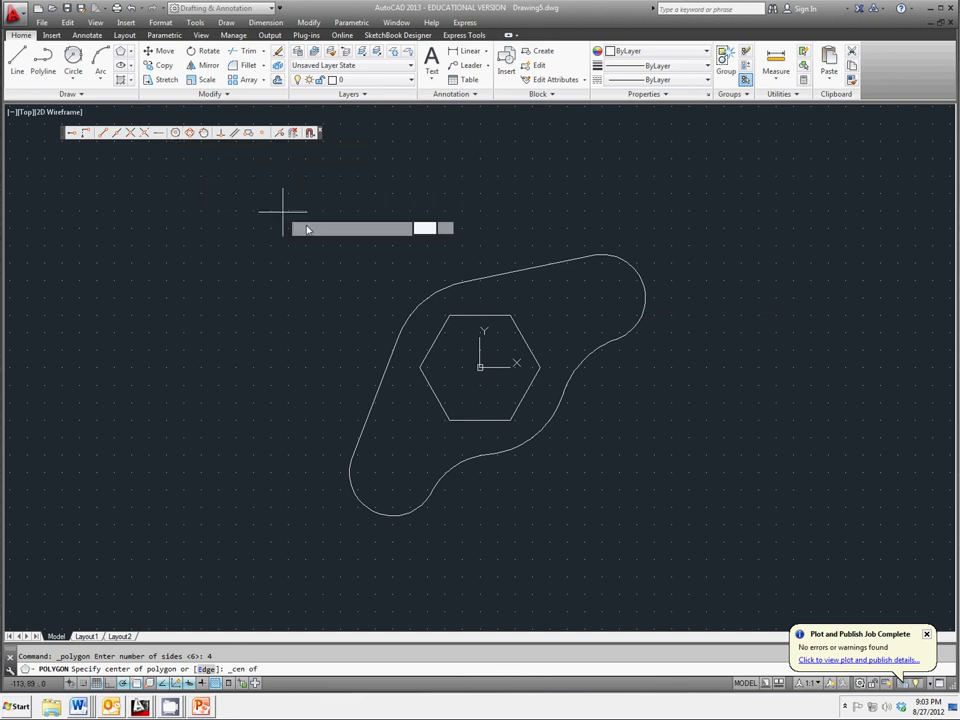
{"action": "left_click", "coordinate": [642, 286]}
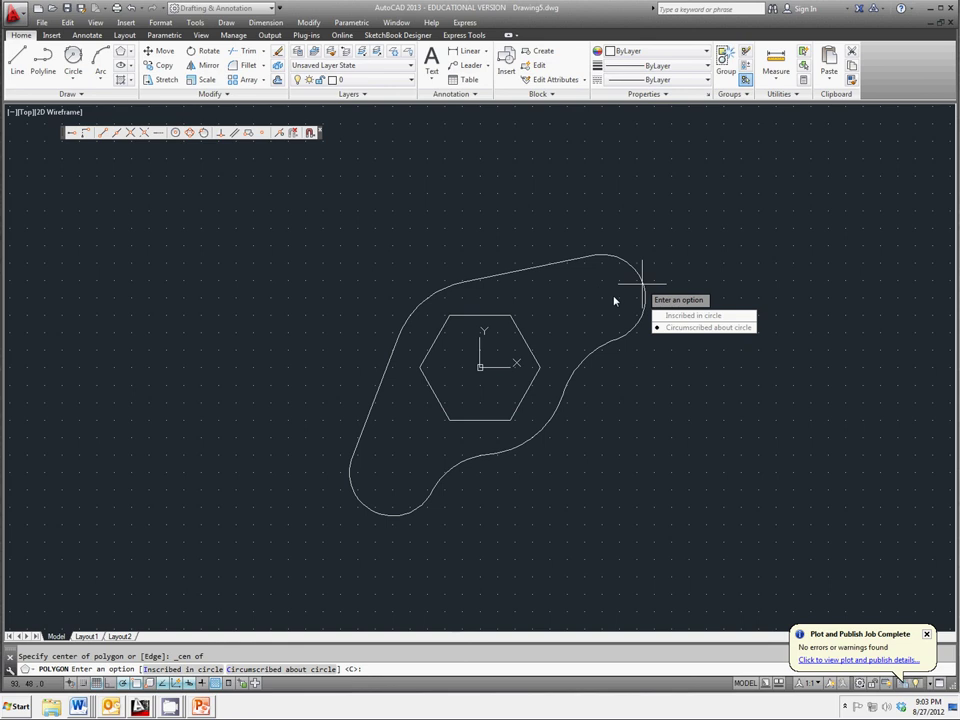
{"action": "left_click", "coordinate": [710, 328]}
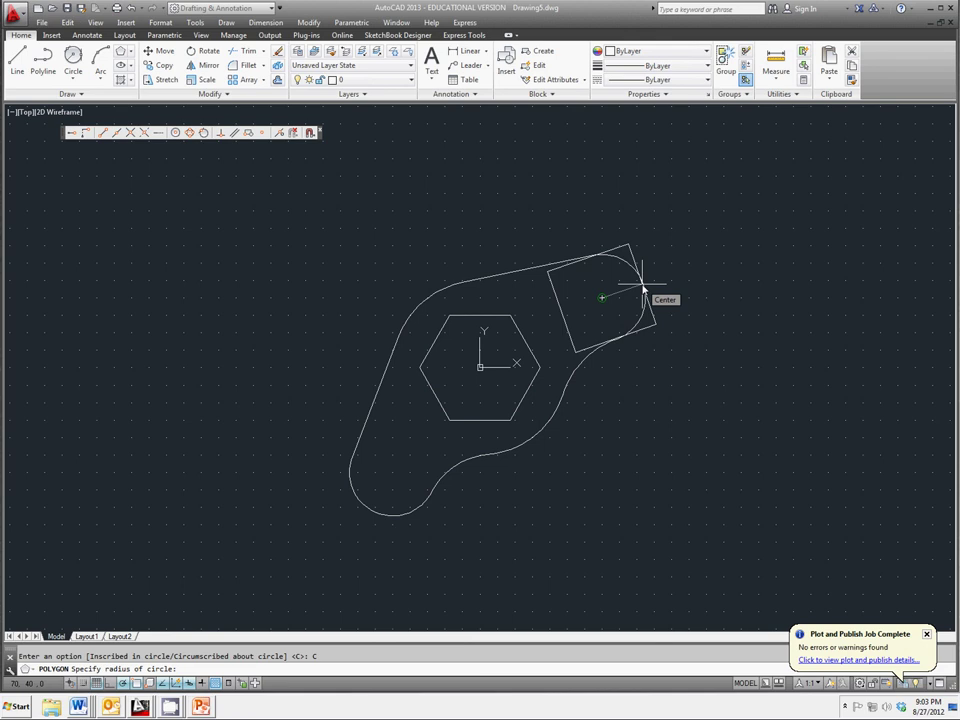
{"action": "type", "text": "10"}
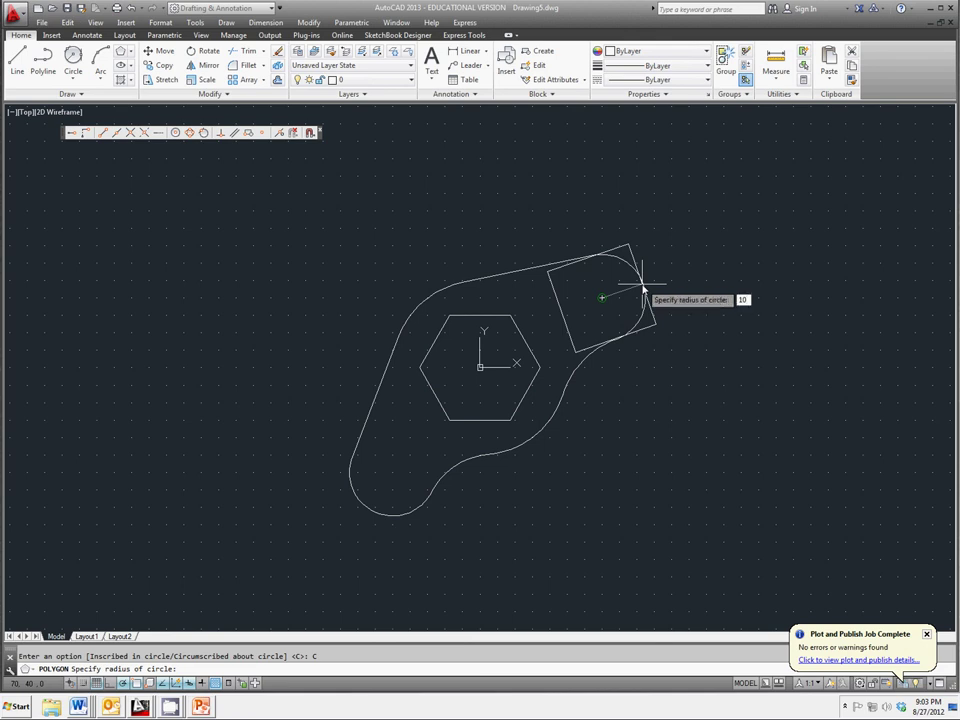
{"action": "key", "text": "Return"}
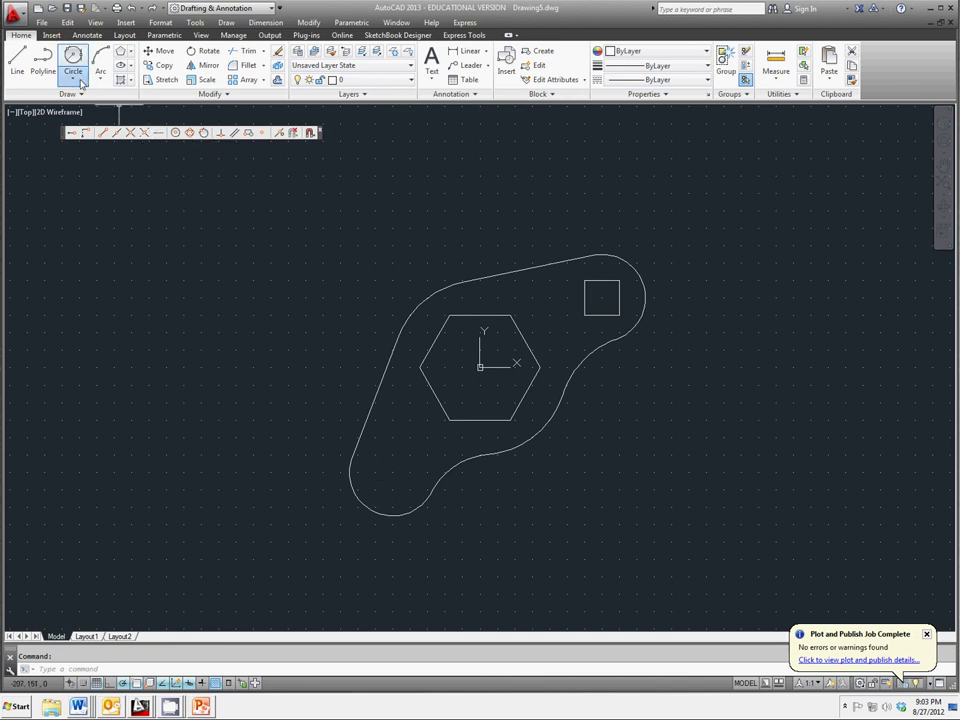
- Draw a radius-10 circle snapped to the lower-left arc's centre at -50,-60
{"action": "left_click", "coordinate": [81, 84]}
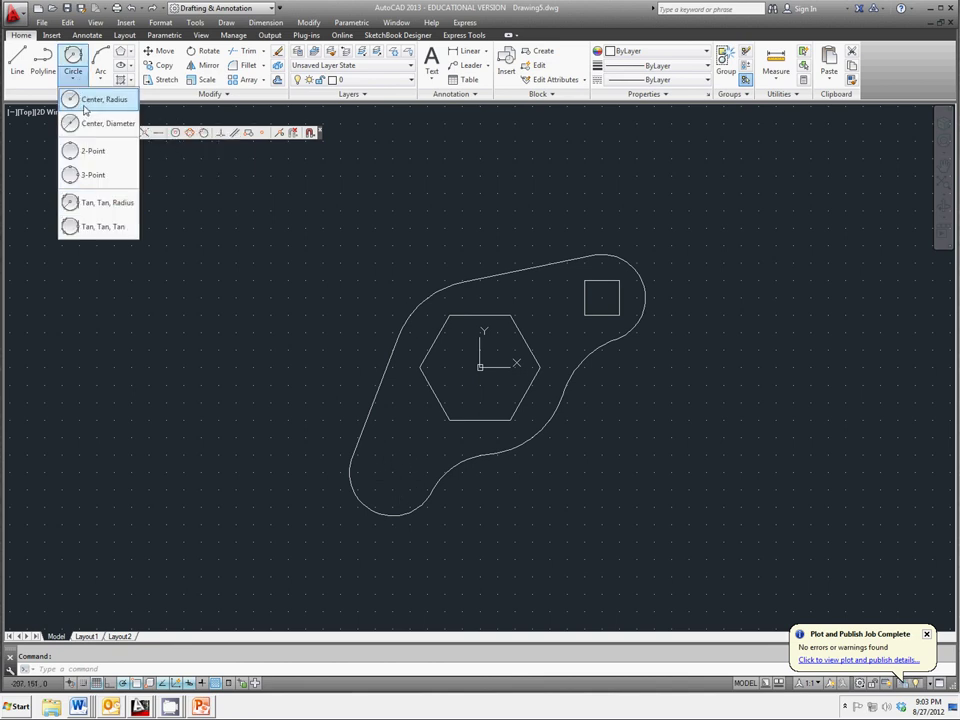
{"action": "left_click", "coordinate": [85, 100]}
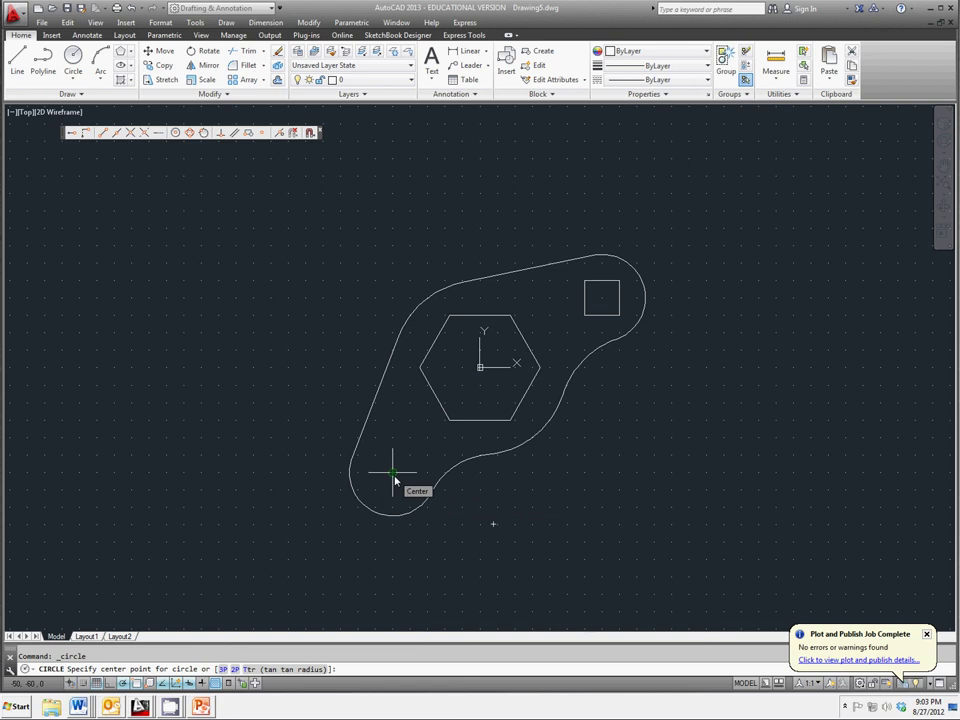
{"action": "left_click", "coordinate": [175, 134]}
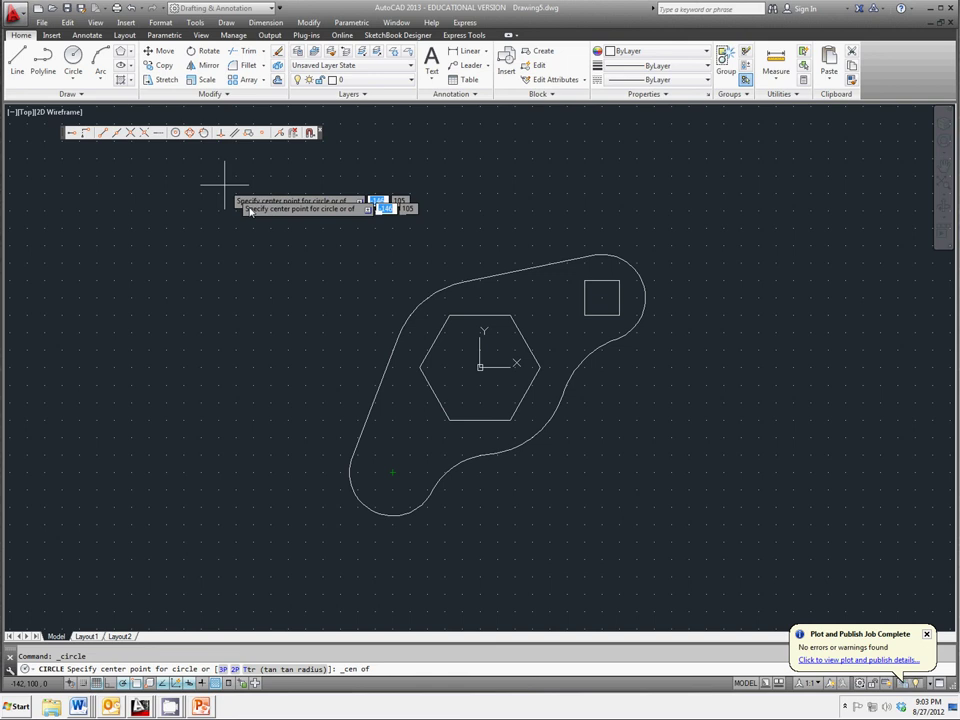
{"action": "left_click", "coordinate": [368, 509]}
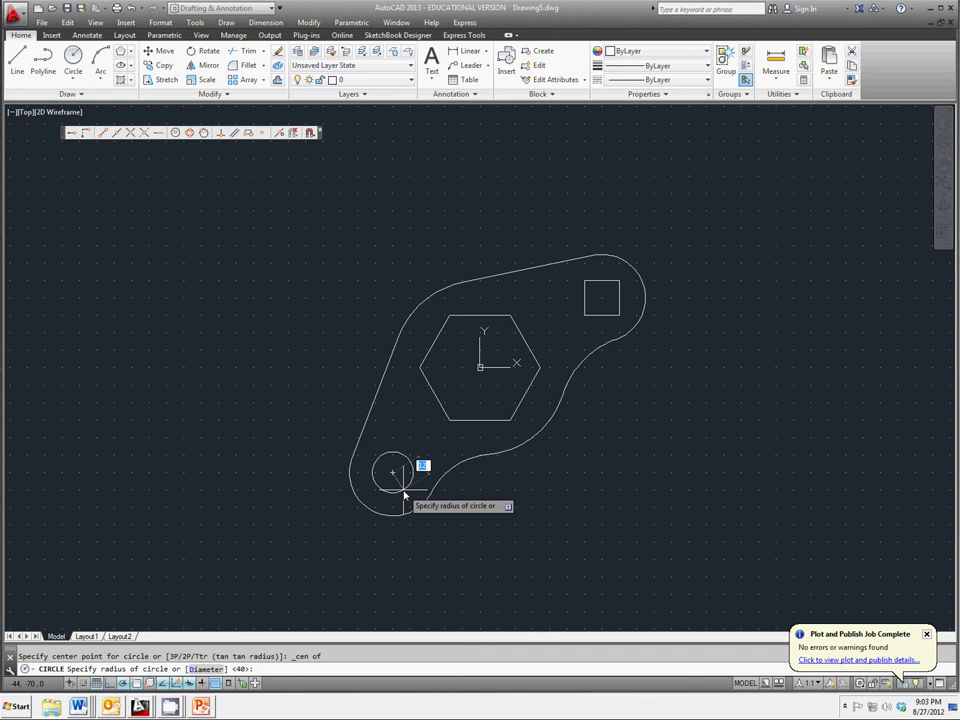
{"action": "type", "text": "10"}
{"action": "key", "text": "Return"}
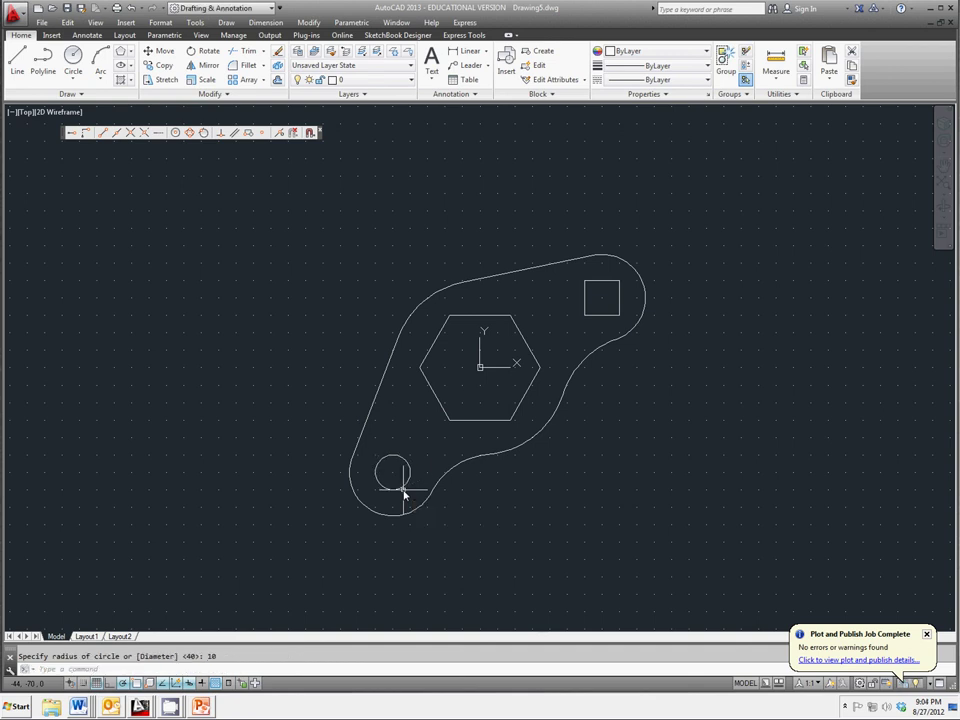